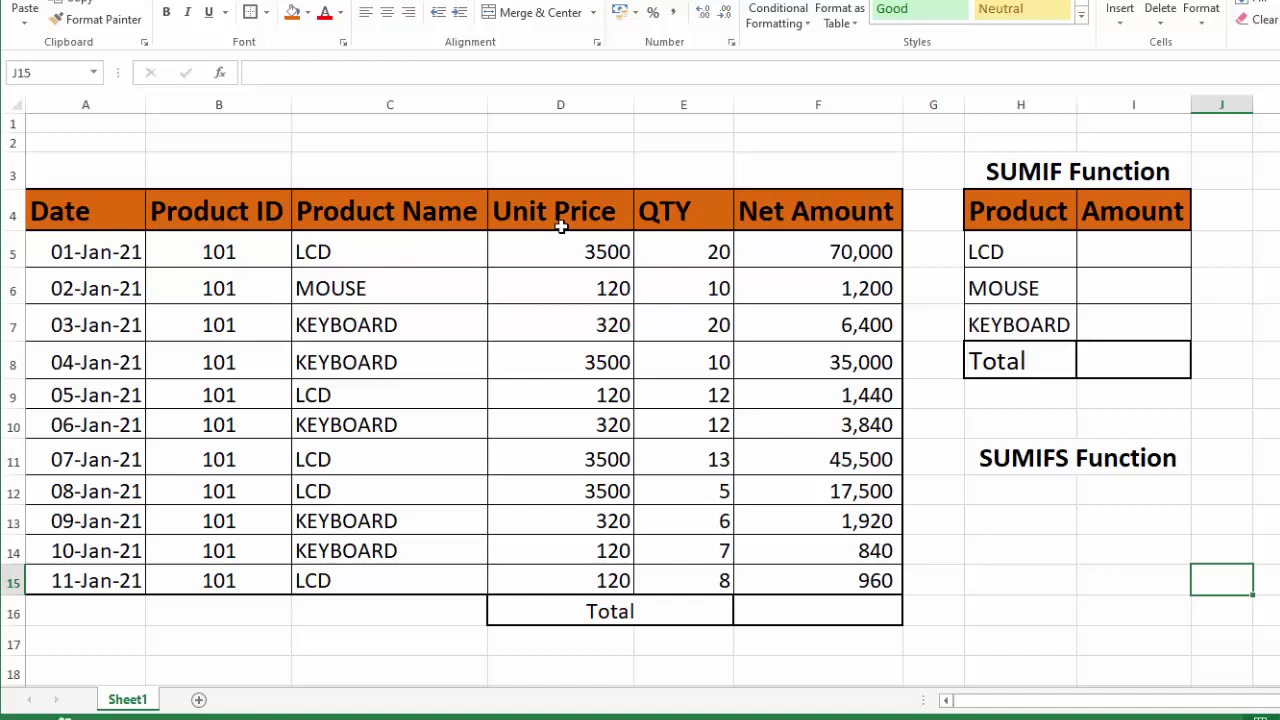
Review the first Net Amount formula and the LCD, MOUSE and KEYBOARD product names
click(816, 267)
click(1125, 244)
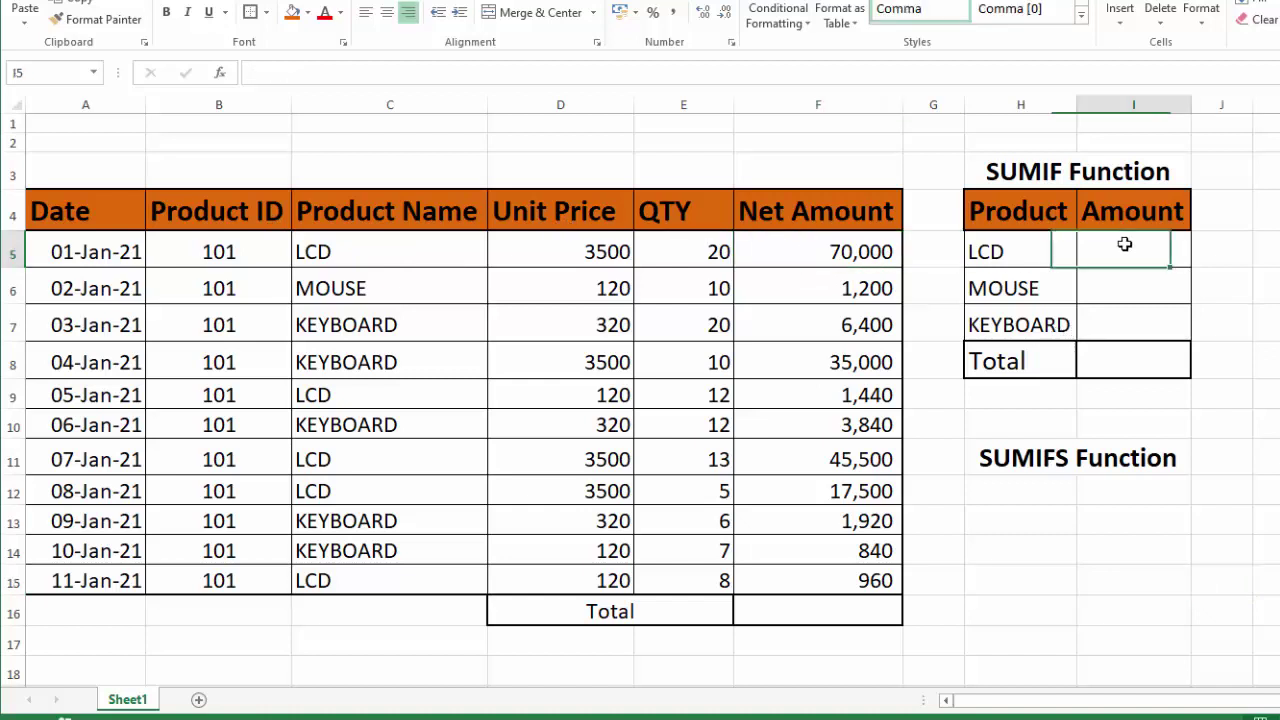
click(392, 254)
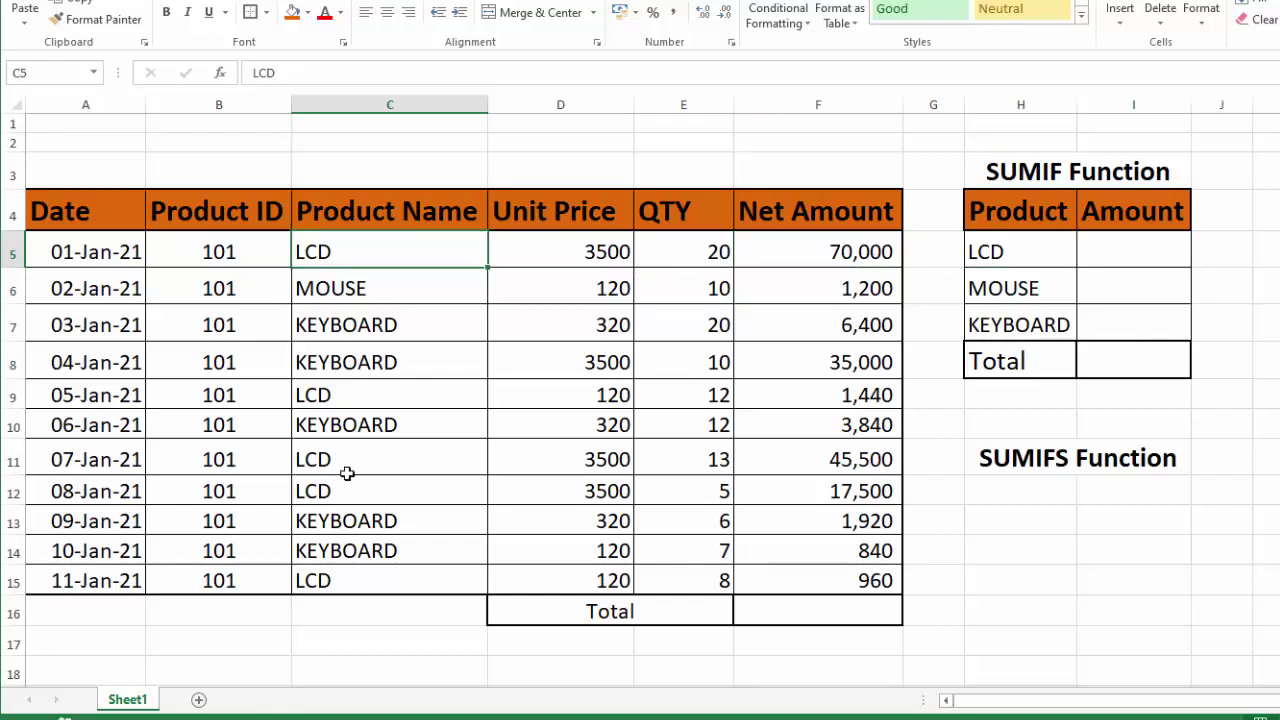
click(399, 287)
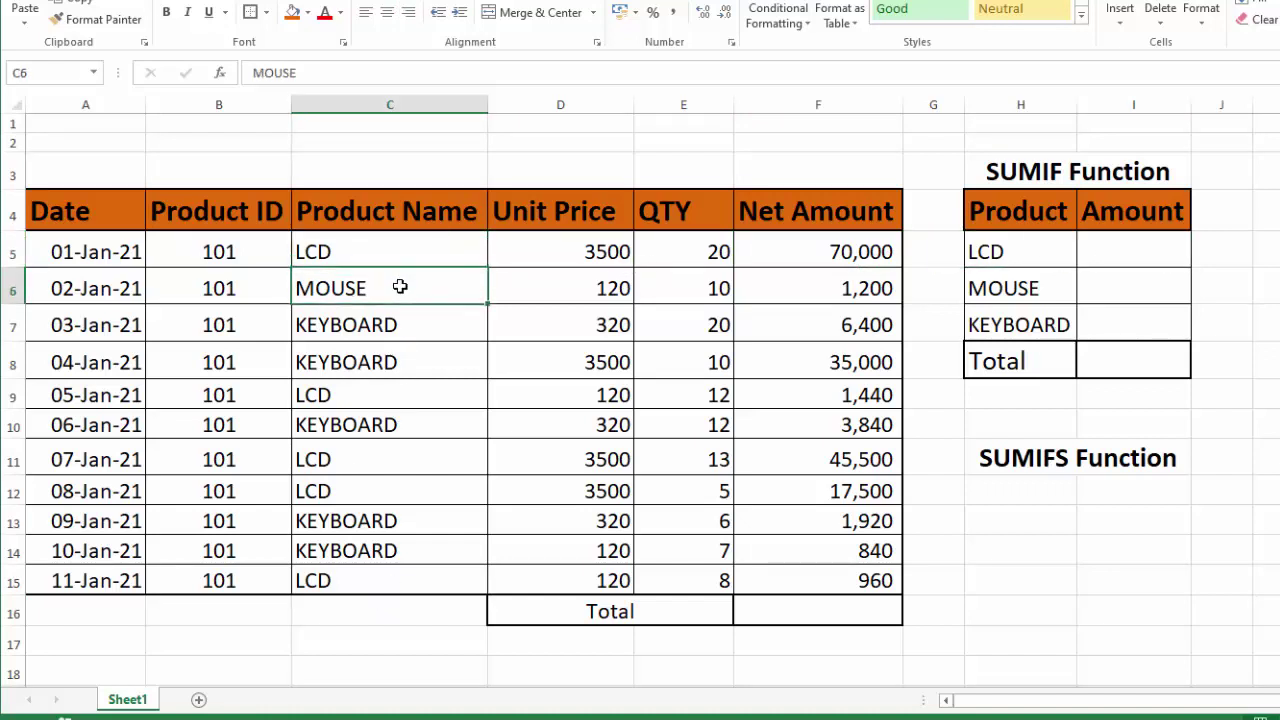
click(389, 319)
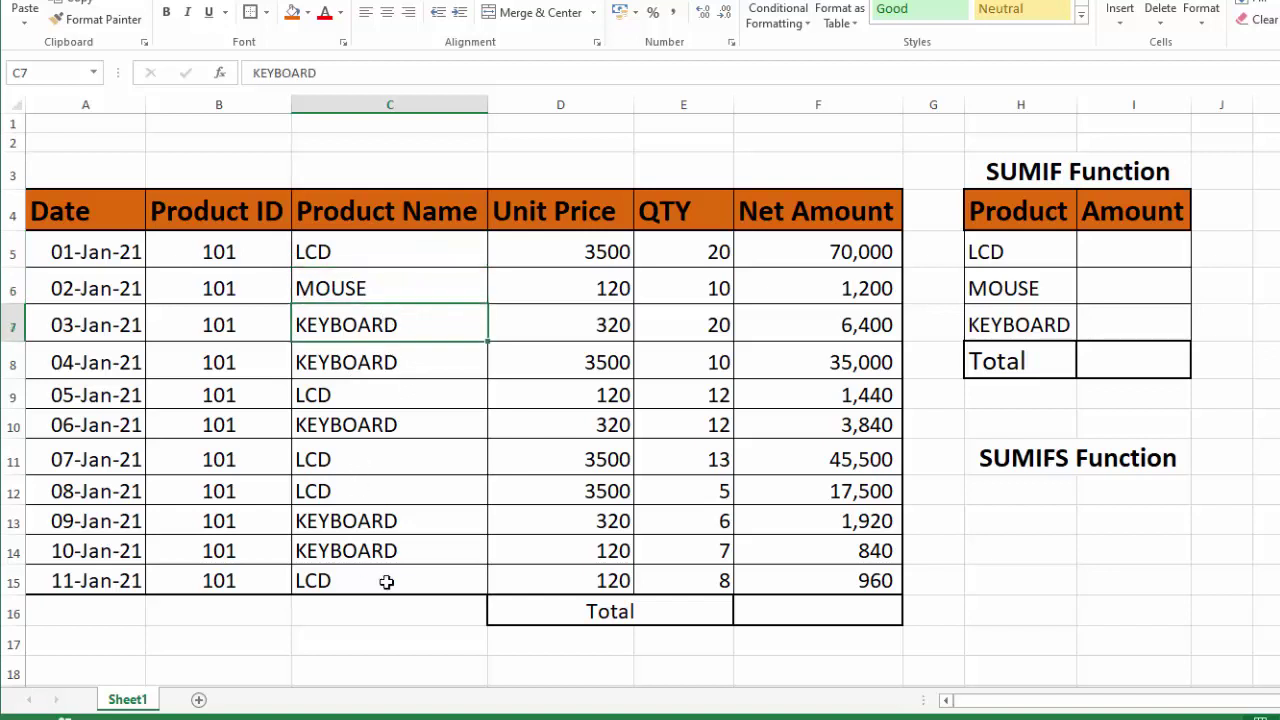
click(1114, 254)
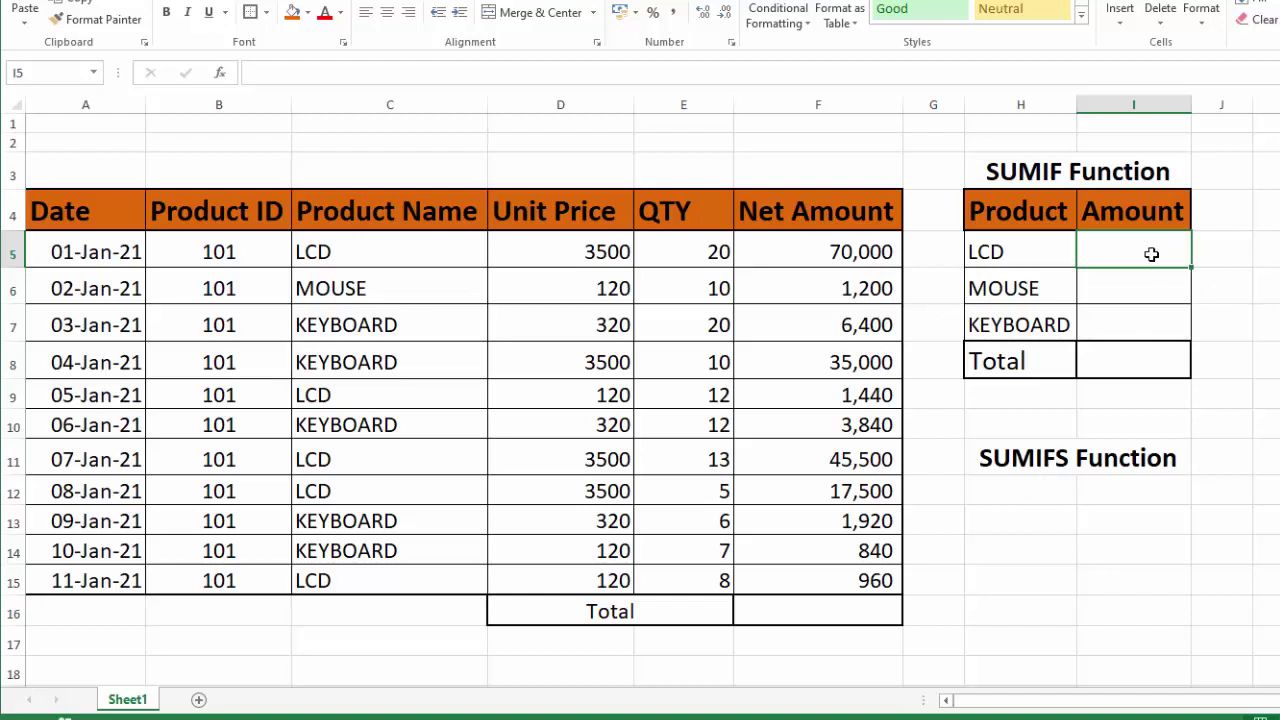
Enter =SUMIF($C$5:$C$15,H5,$F$5:$F$15) in I5, giving LCD an Amount of 135400
text(=)
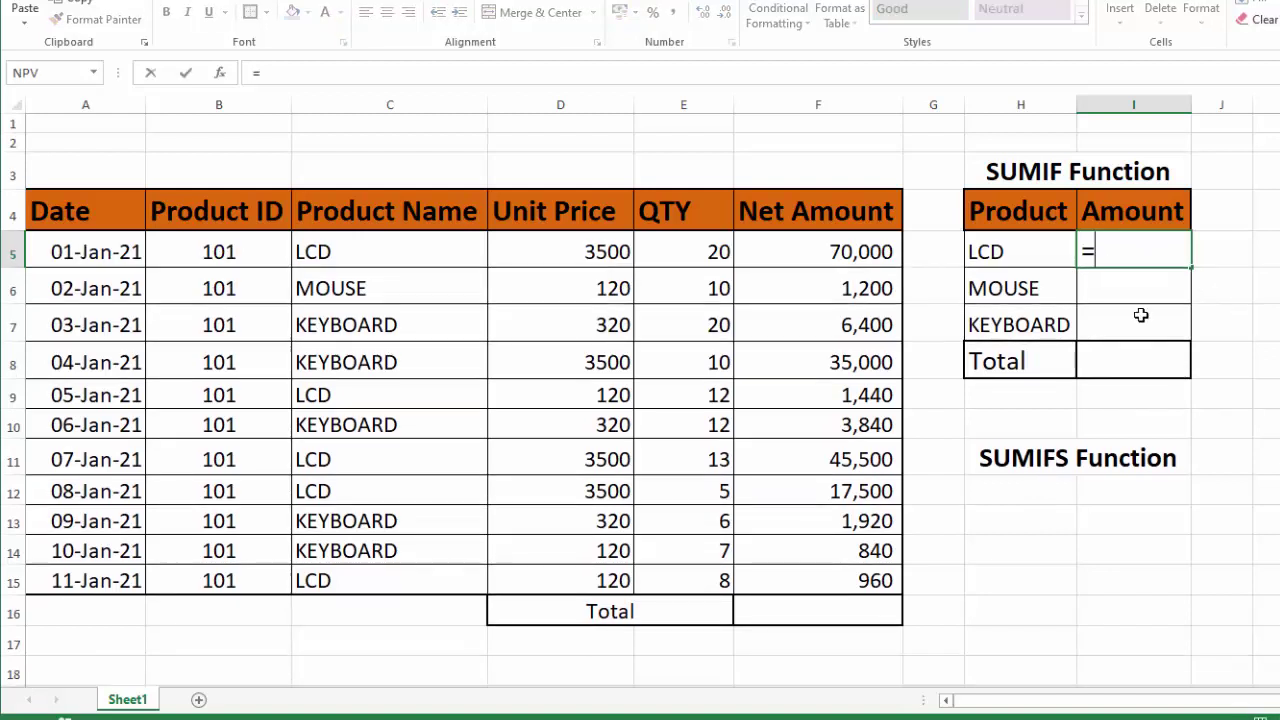
text(SUMIF)
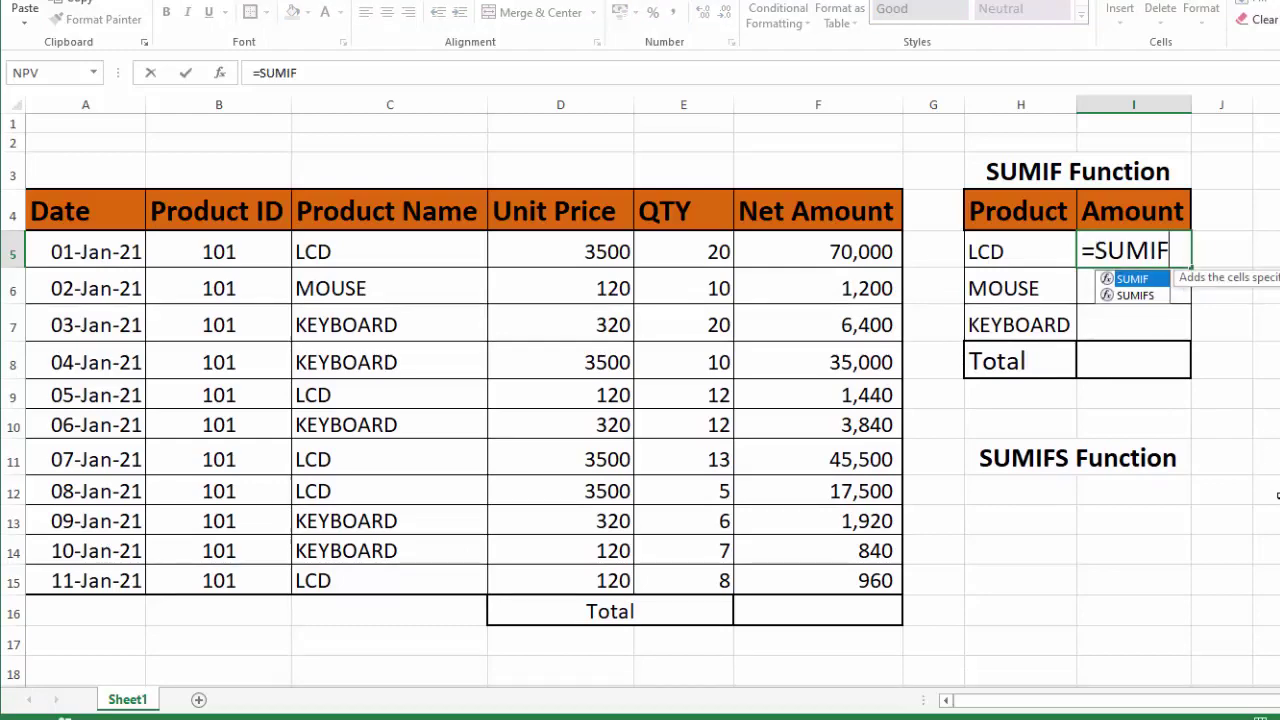
text(()
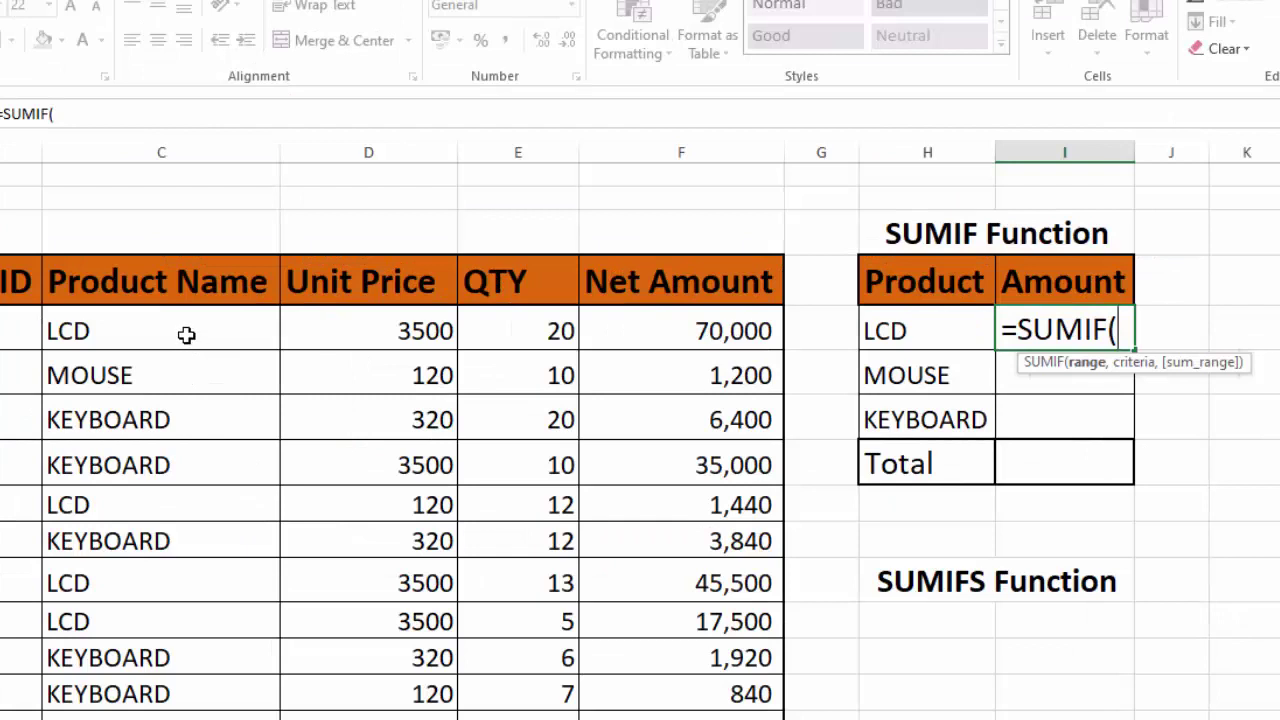
drag(186, 335, 162, 714)
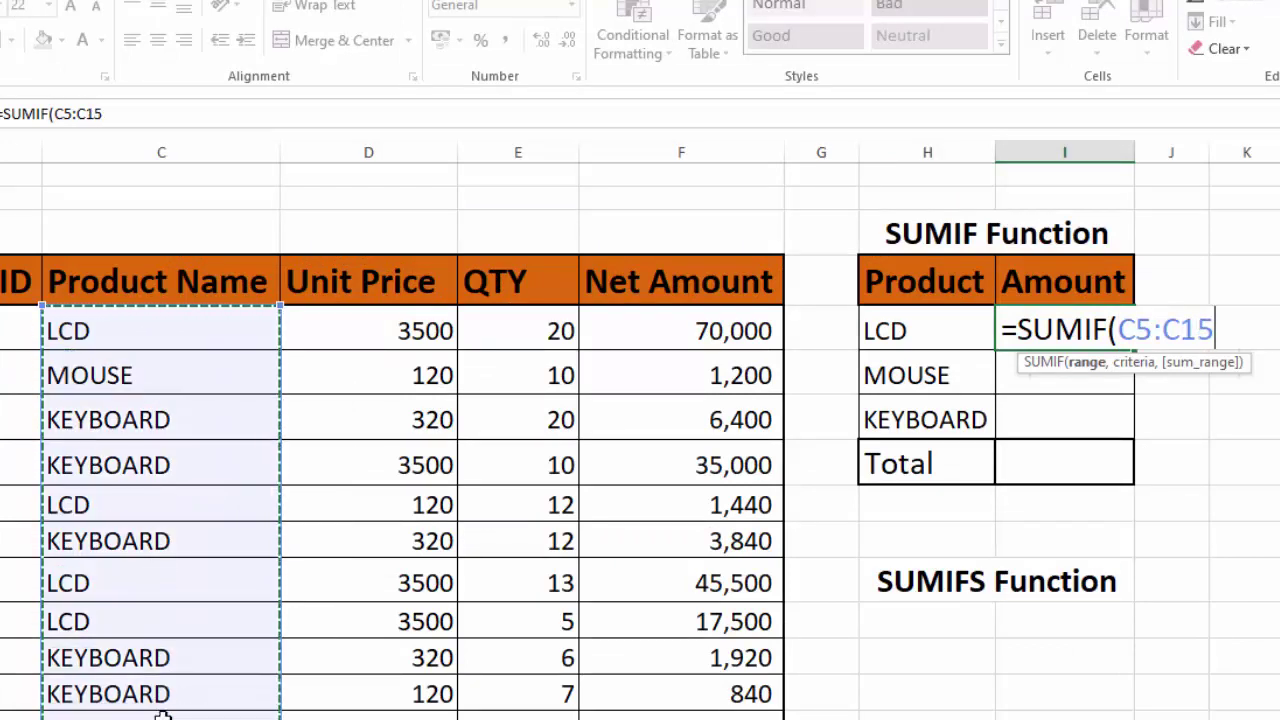
key(F4)
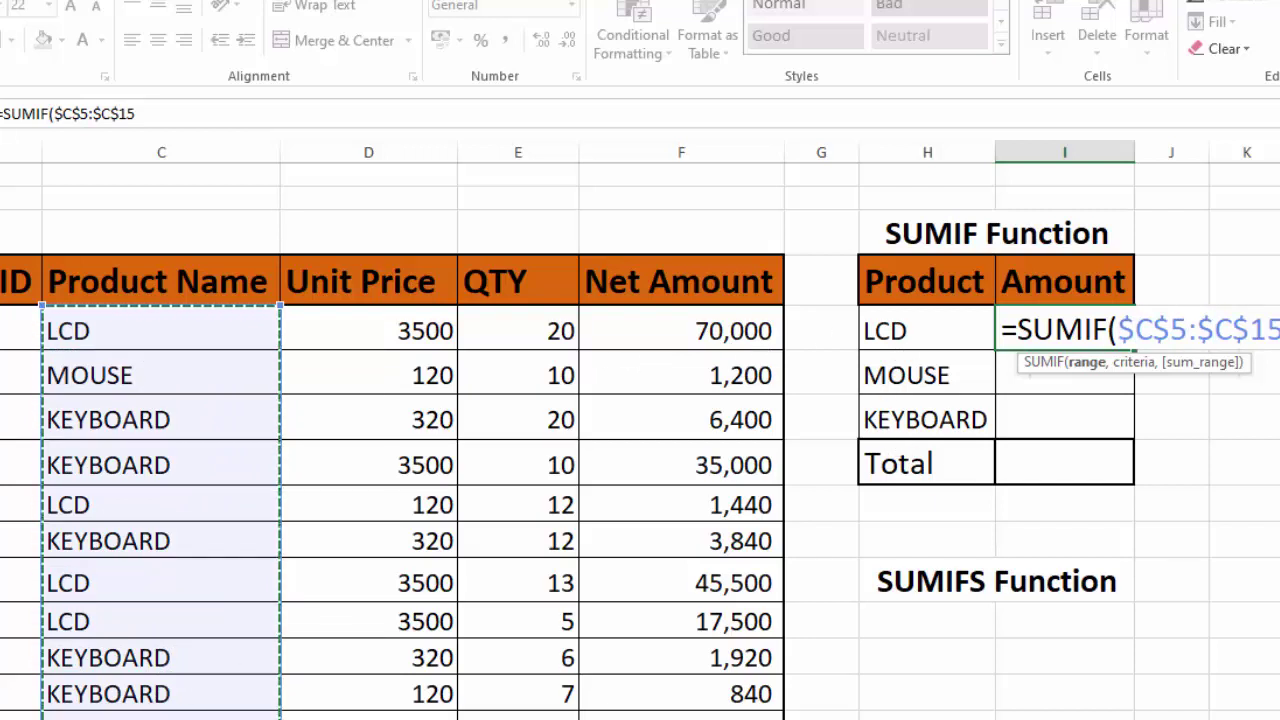
text(,)
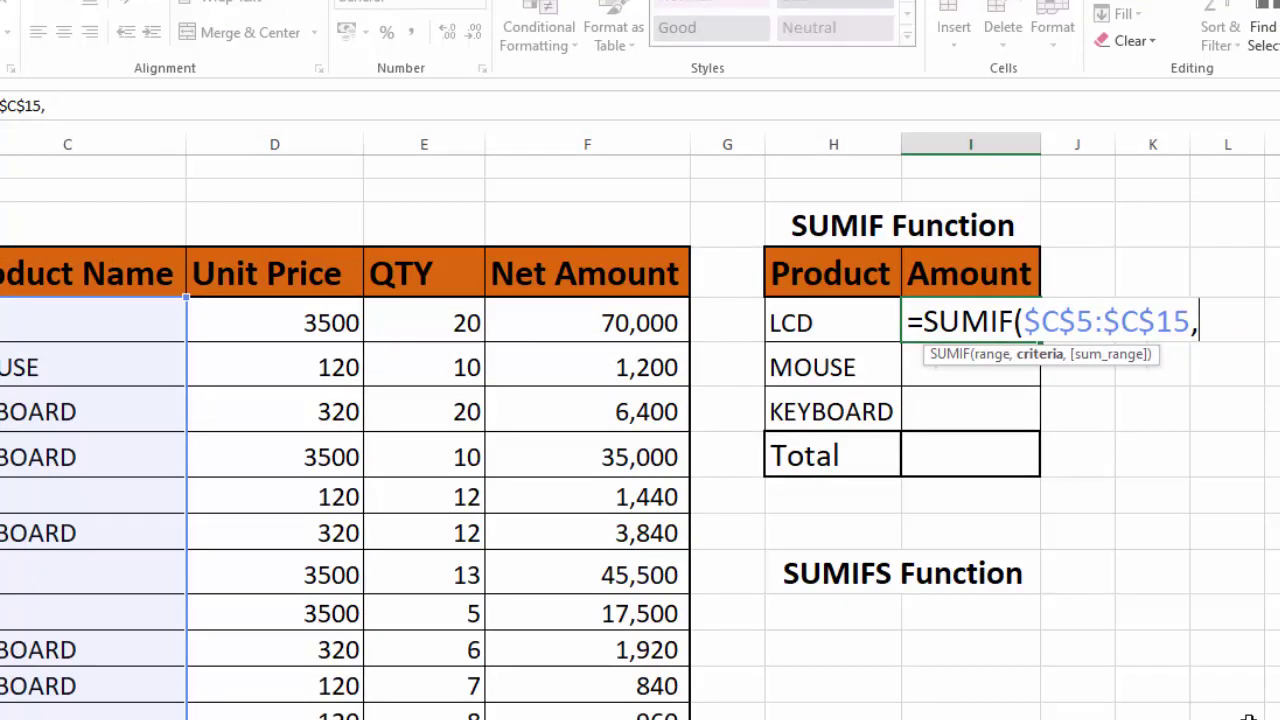
click(851, 334)
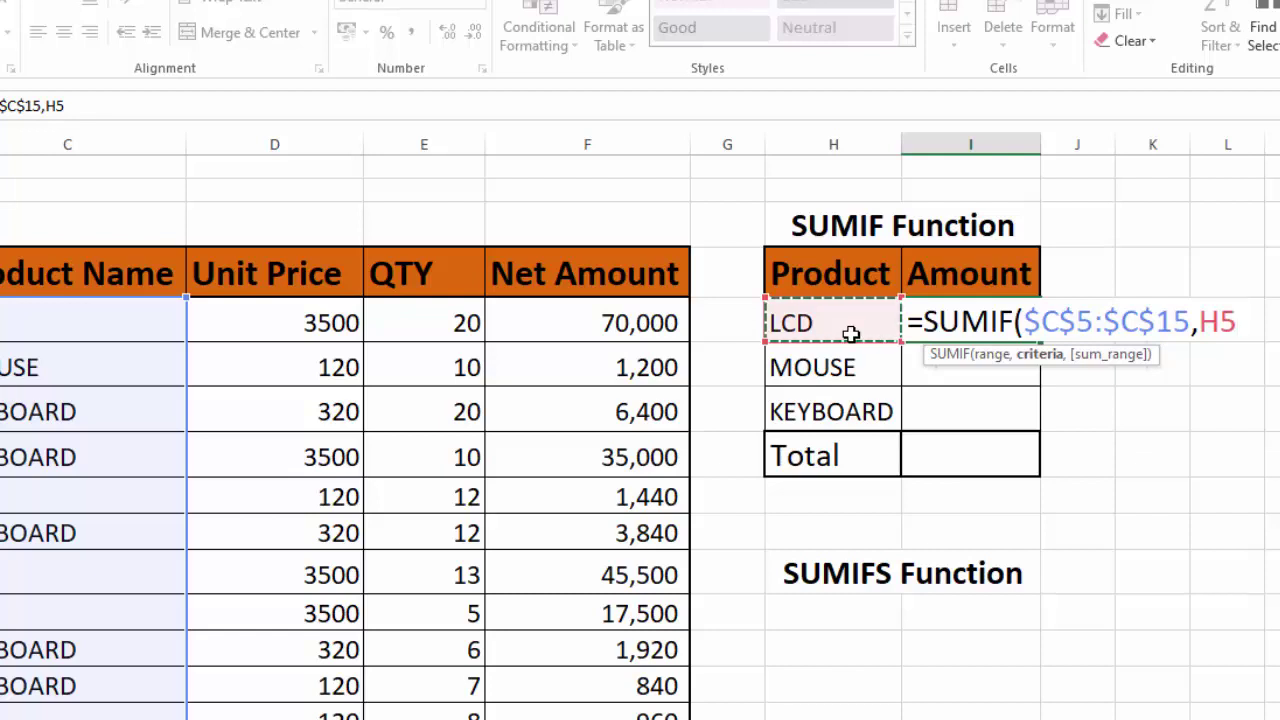
text(,)
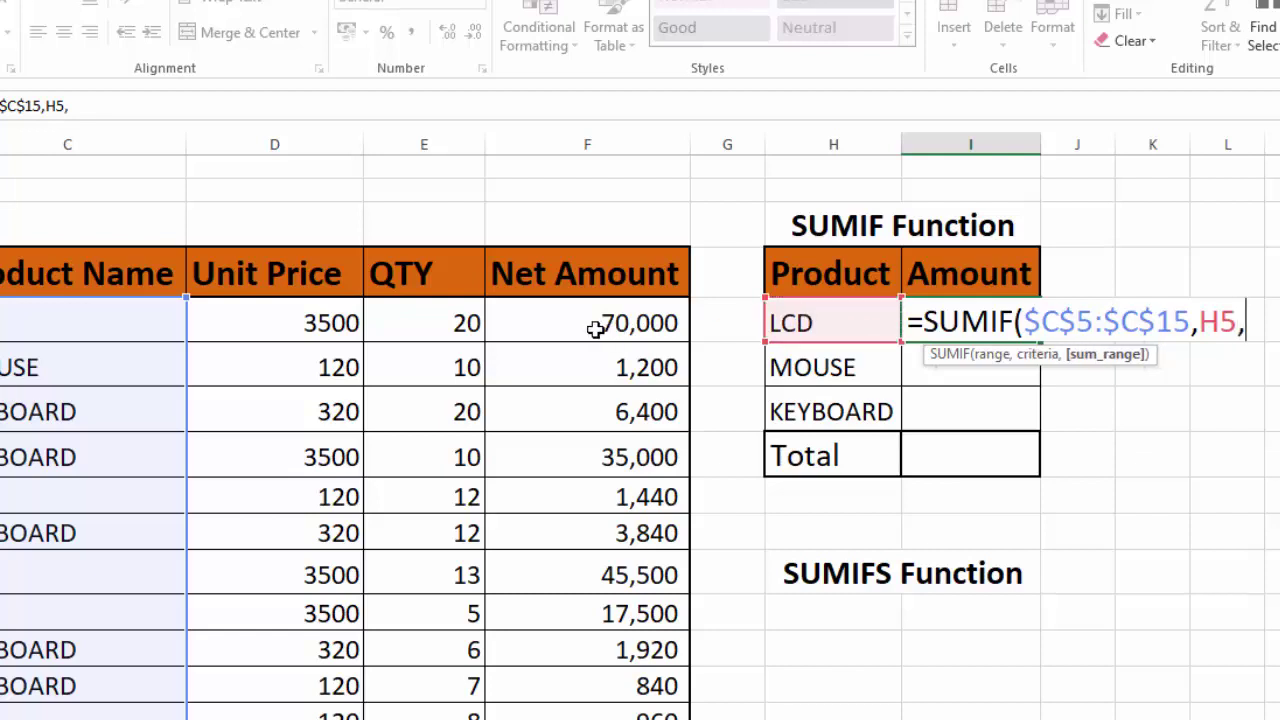
drag(595, 329, 425, 707)
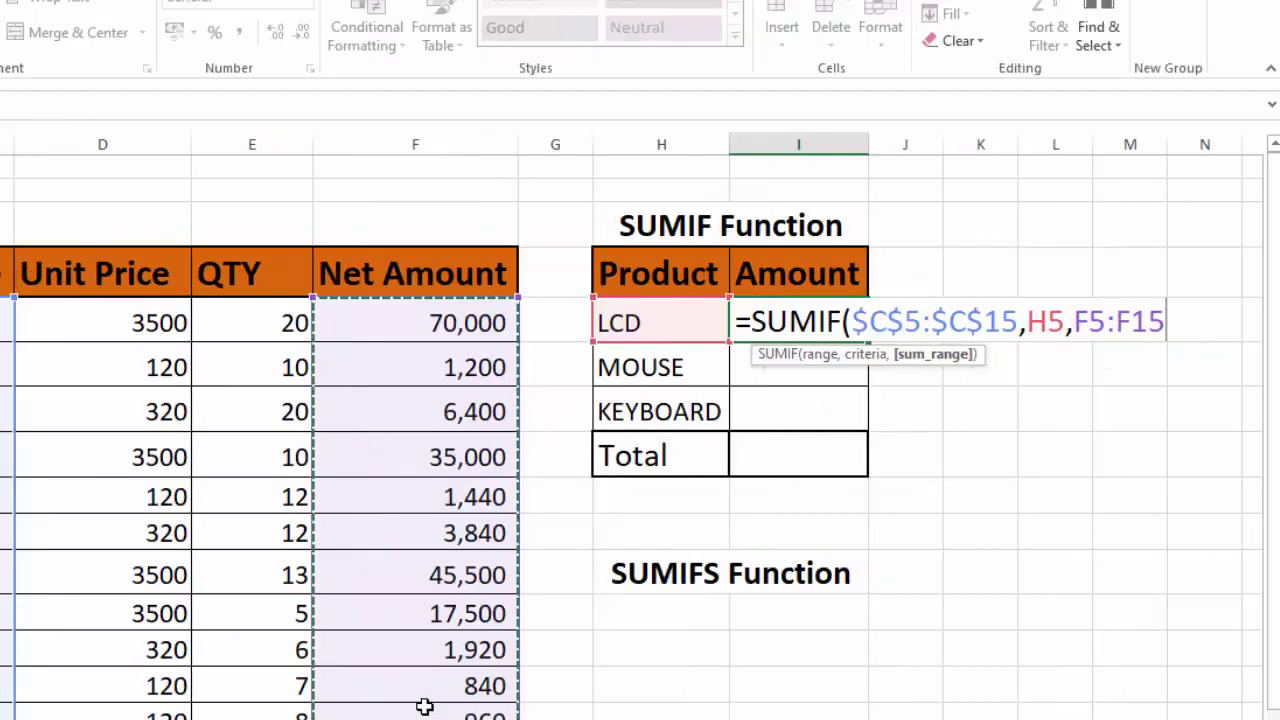
key(F4)
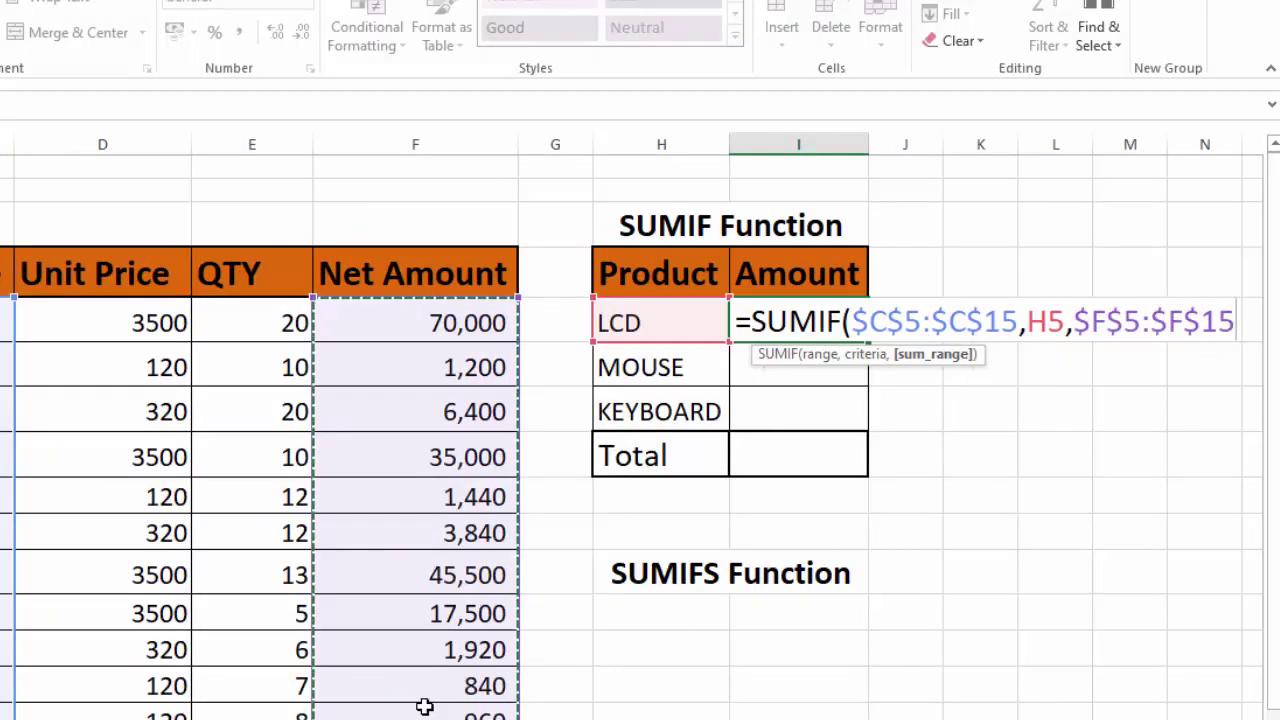
text())
key(Return)
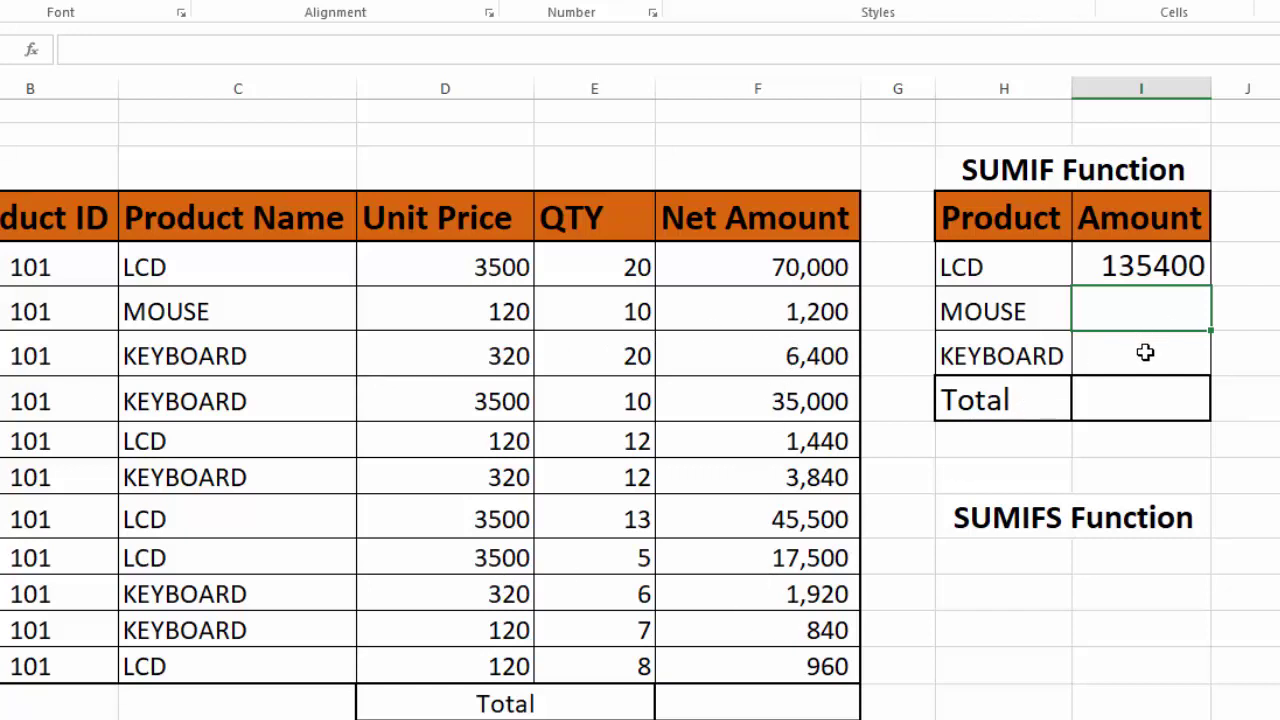
Fill the LCD SUMIF formula down the Amount column, then highlight the MOUSE sale row
click(1185, 278)
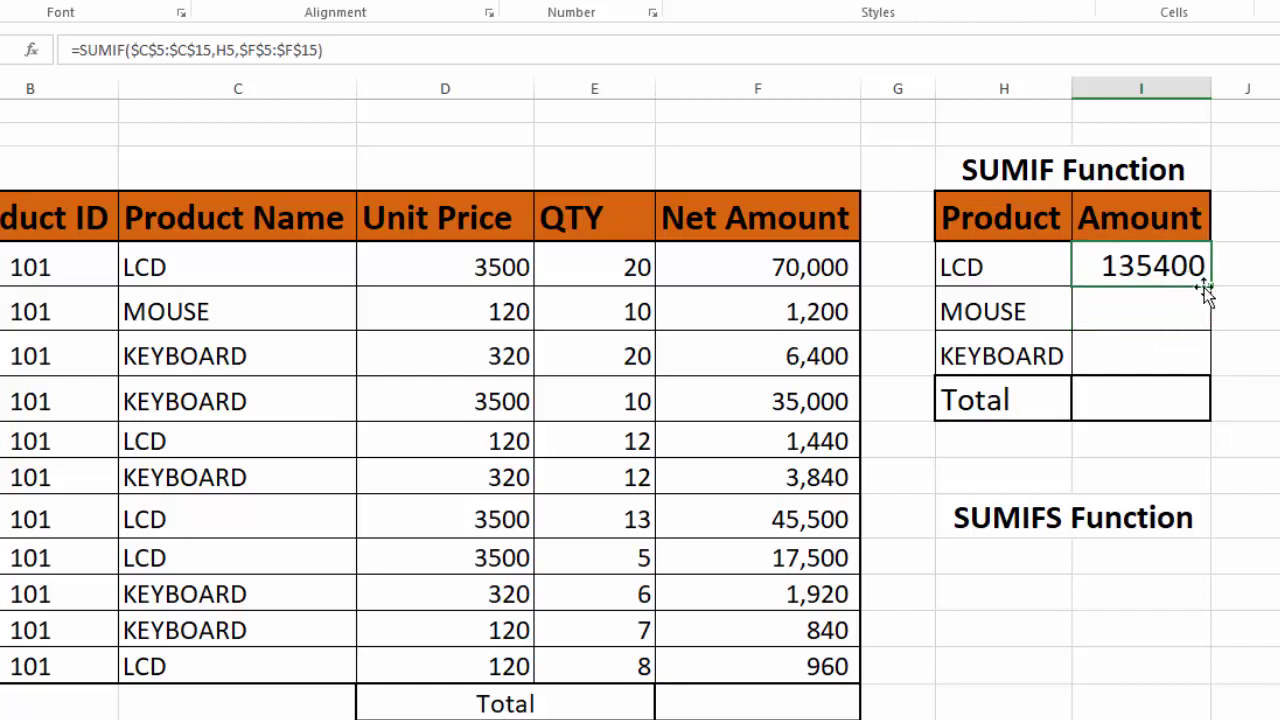
double_click(1210, 290)
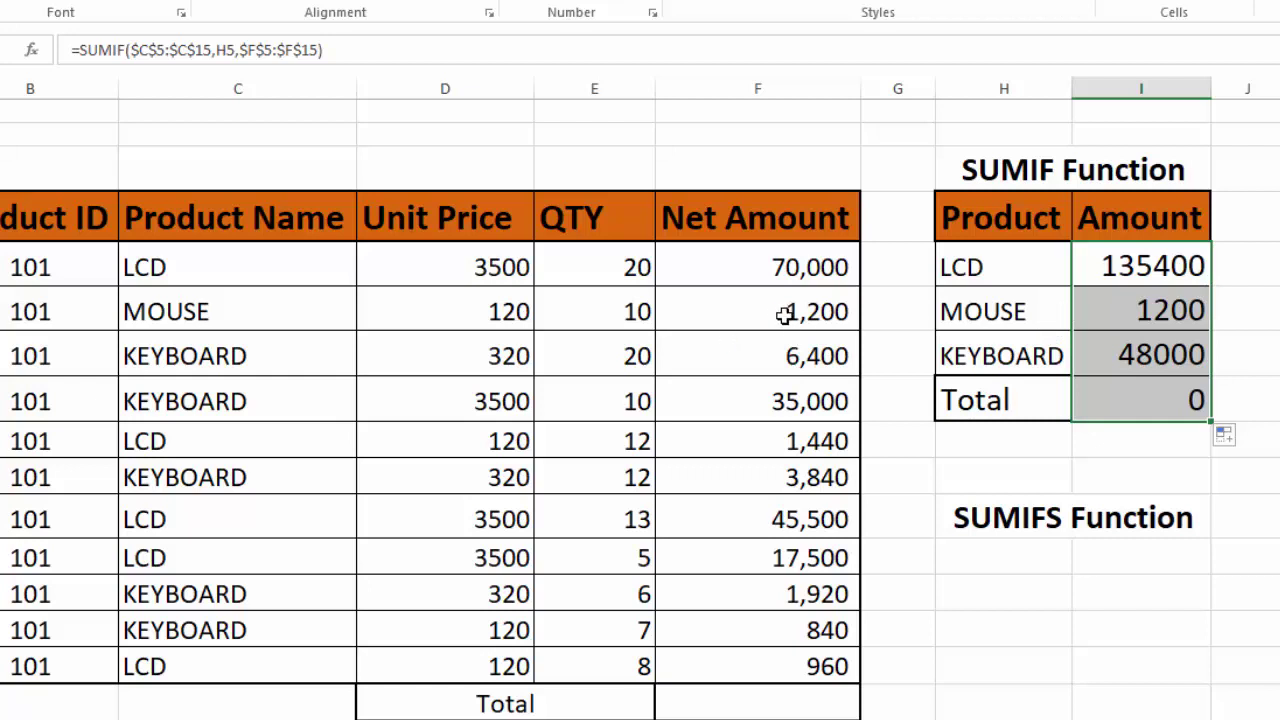
click(273, 303)
drag(273, 303, 676, 313)
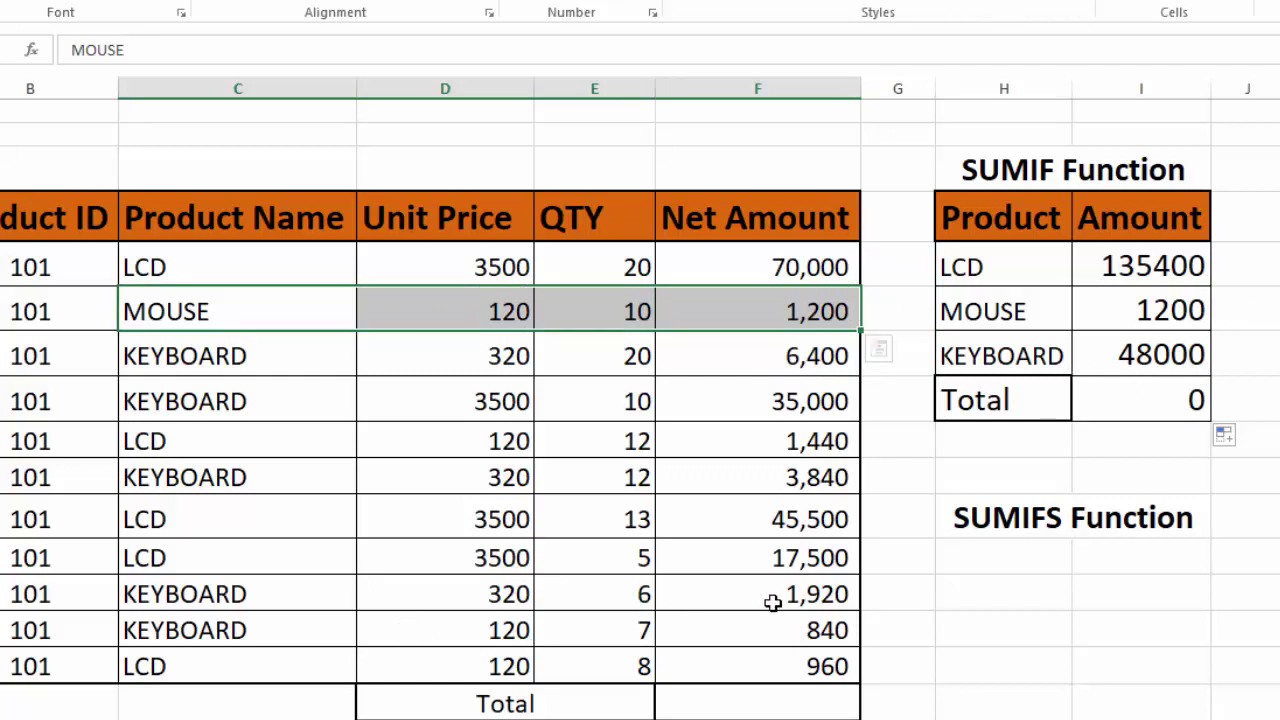
Highlight the KEYBOARD net amounts 1,920, 840, 3,840 and 35,000 in the sales table
drag(771, 598, 773, 630)
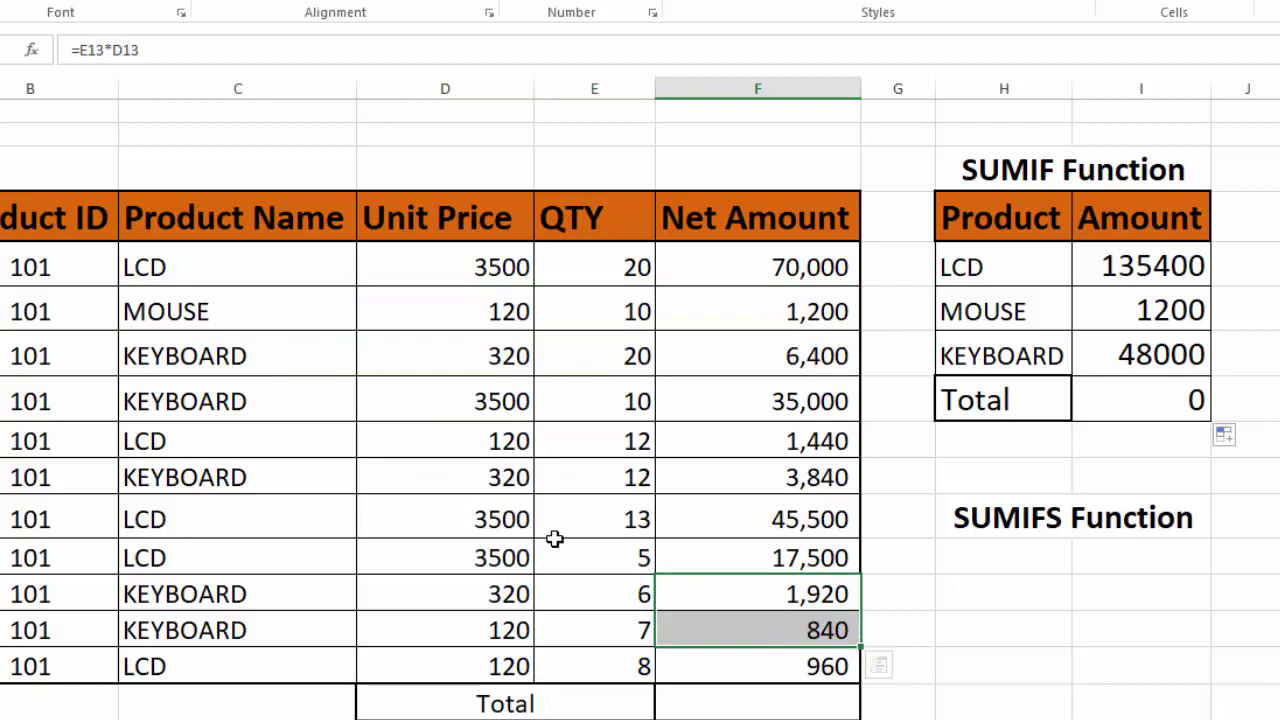
click(779, 466)
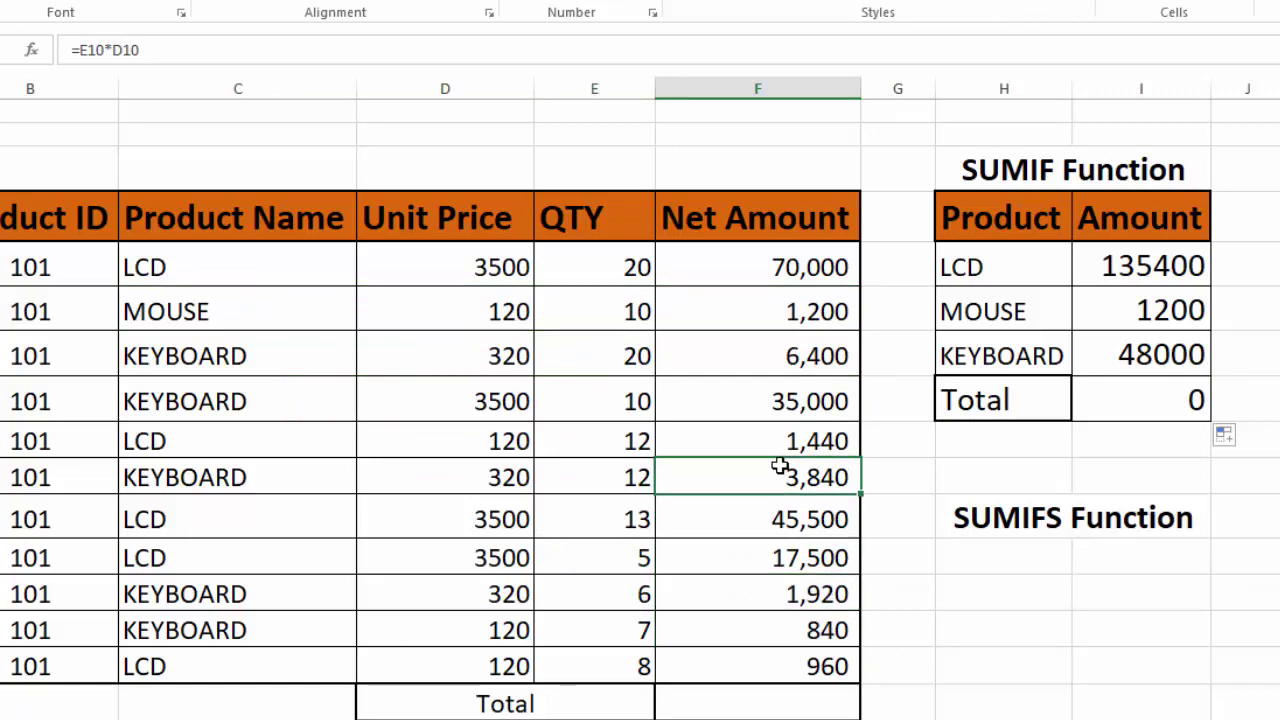
click(712, 410)
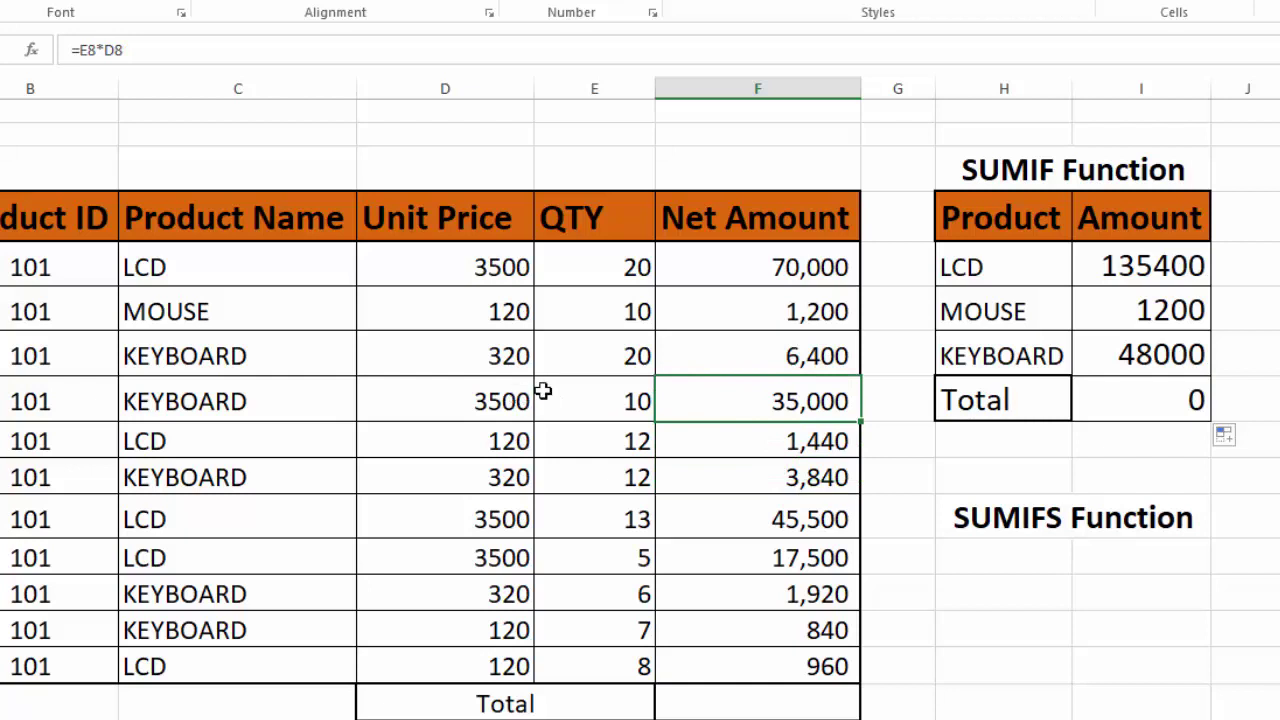
Change the KEYBOARD unit prices in D8 and D13 to 32, recalculating KEYBOARD to 12704
click(487, 402)
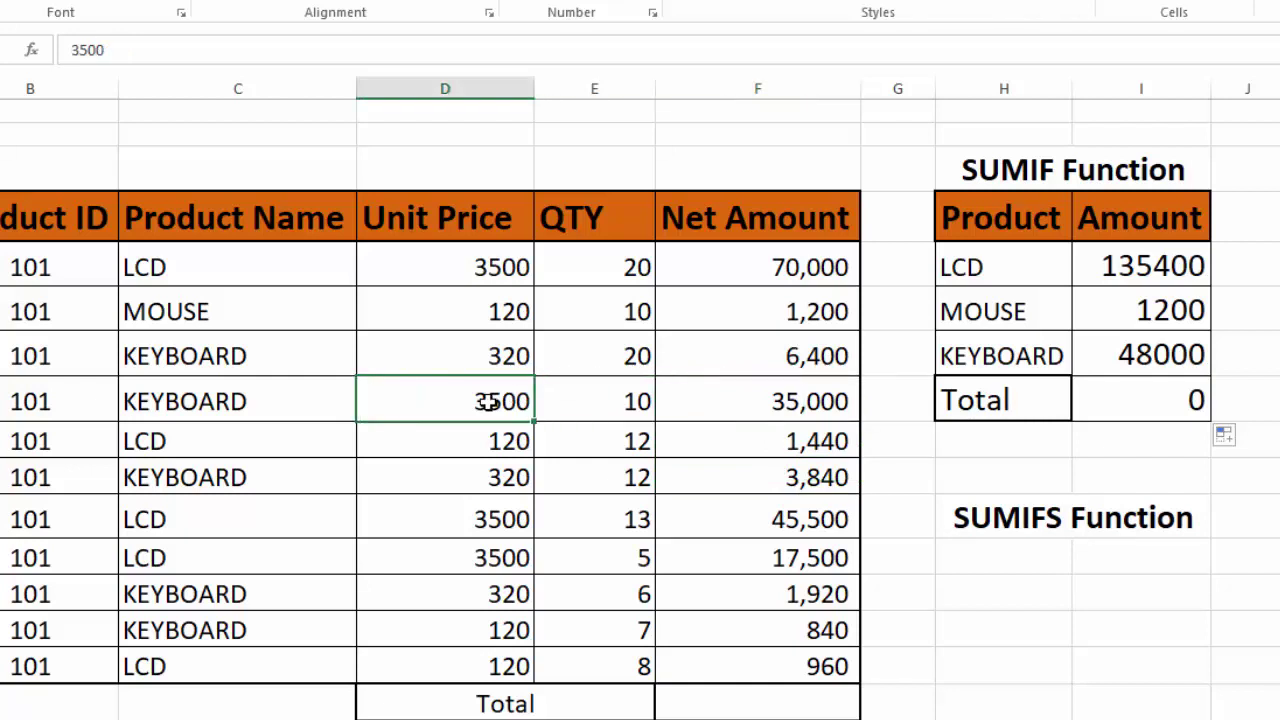
text(32)
key(Tab)
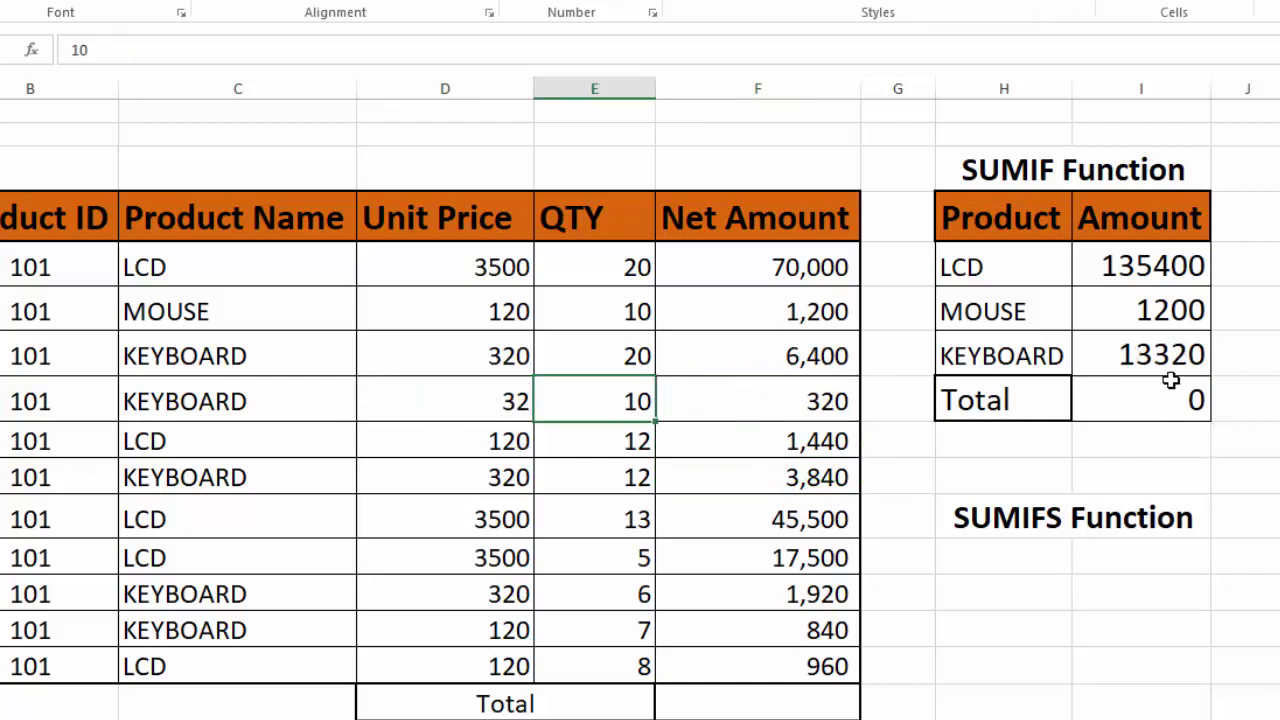
click(493, 622)
text(32)
key(Tab)
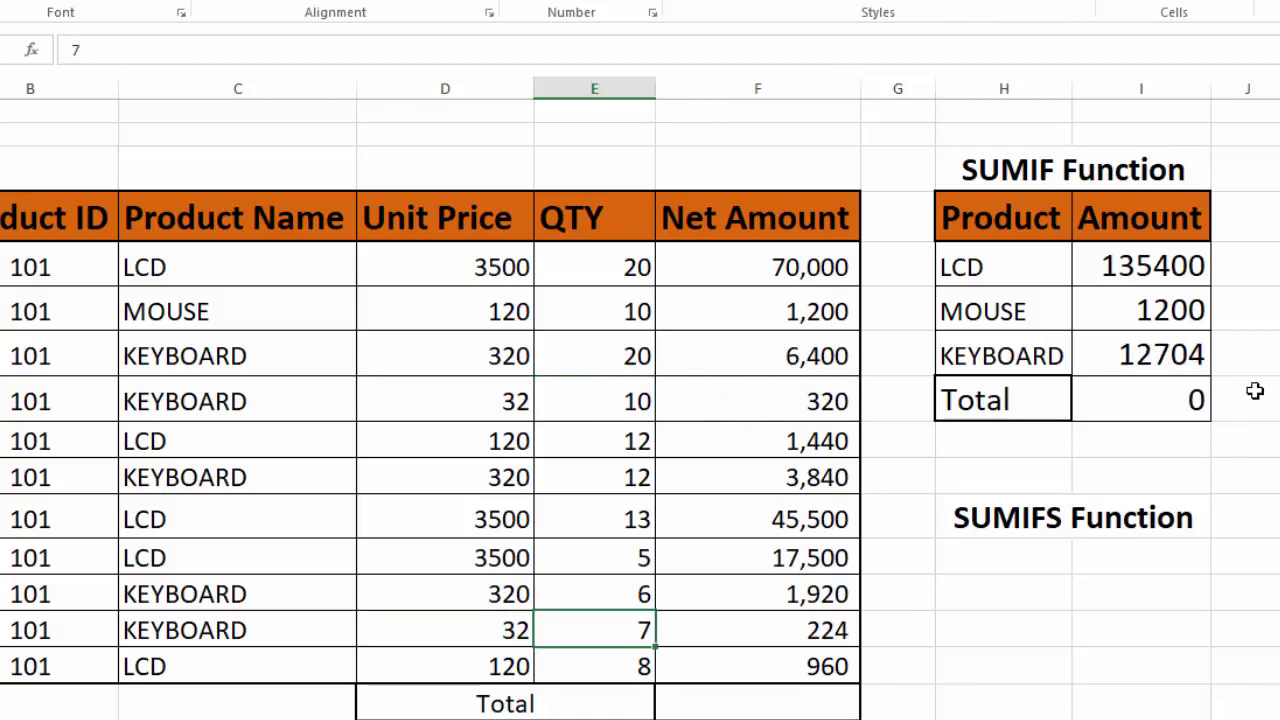
click(1196, 399)
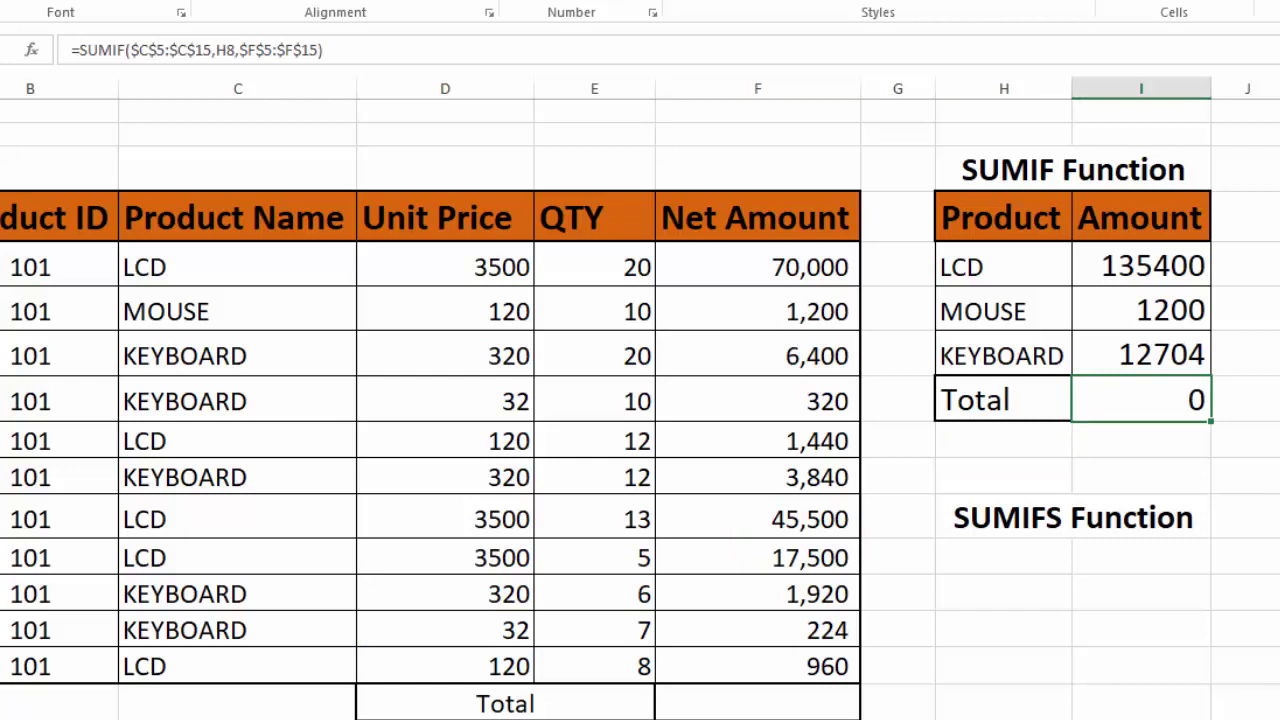
AutoSum I5:I7 into the SUMIF Total (149304) and bold the Total row H8:I8
key(alt+equal)
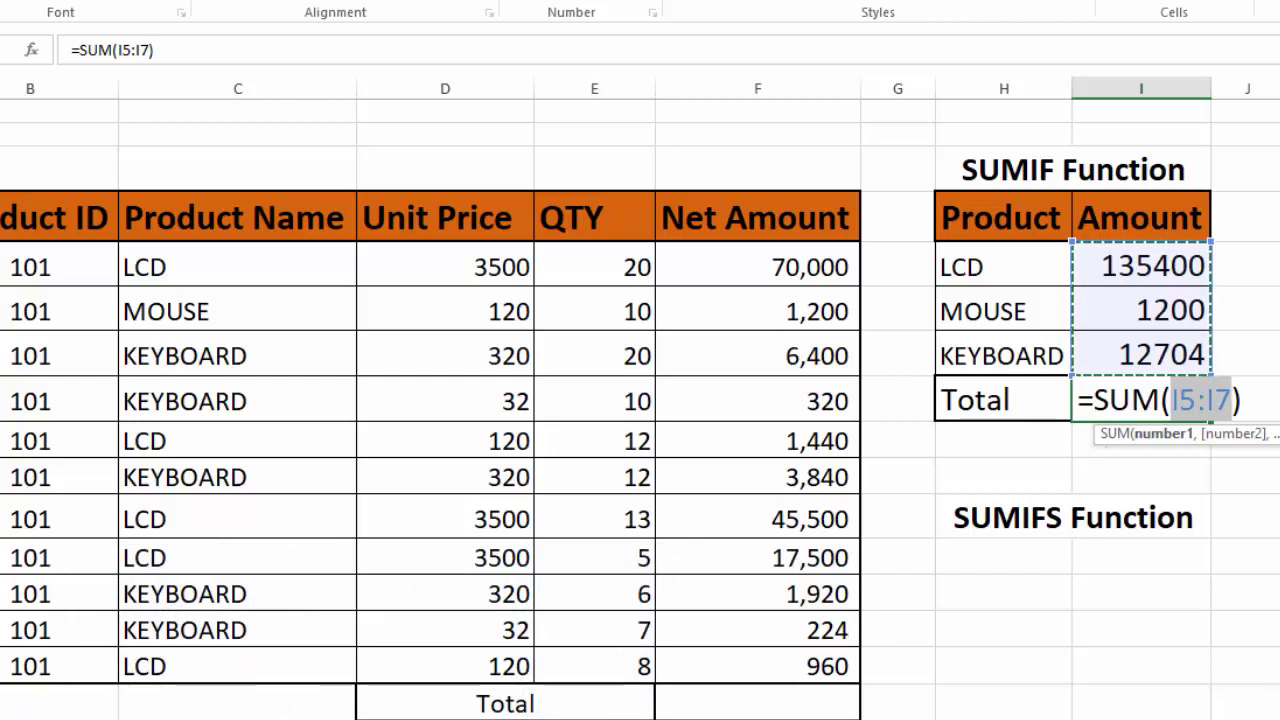
key(Return)
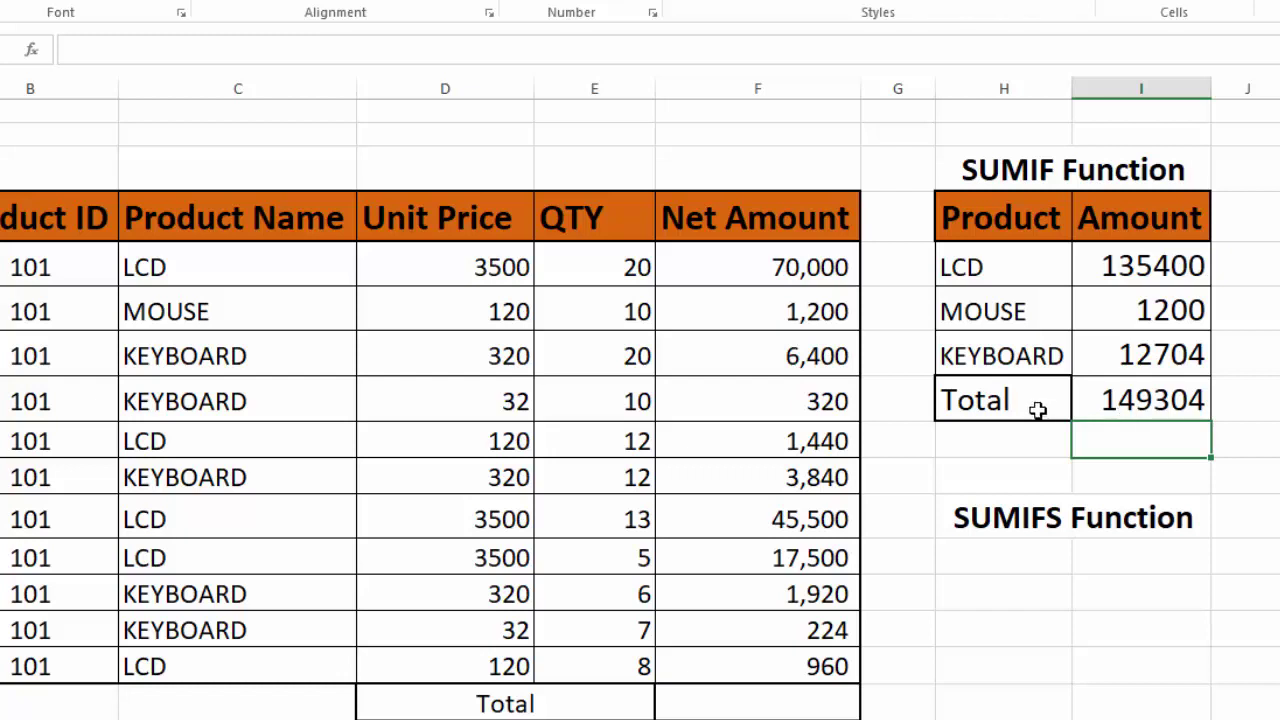
drag(1037, 405, 1140, 400)
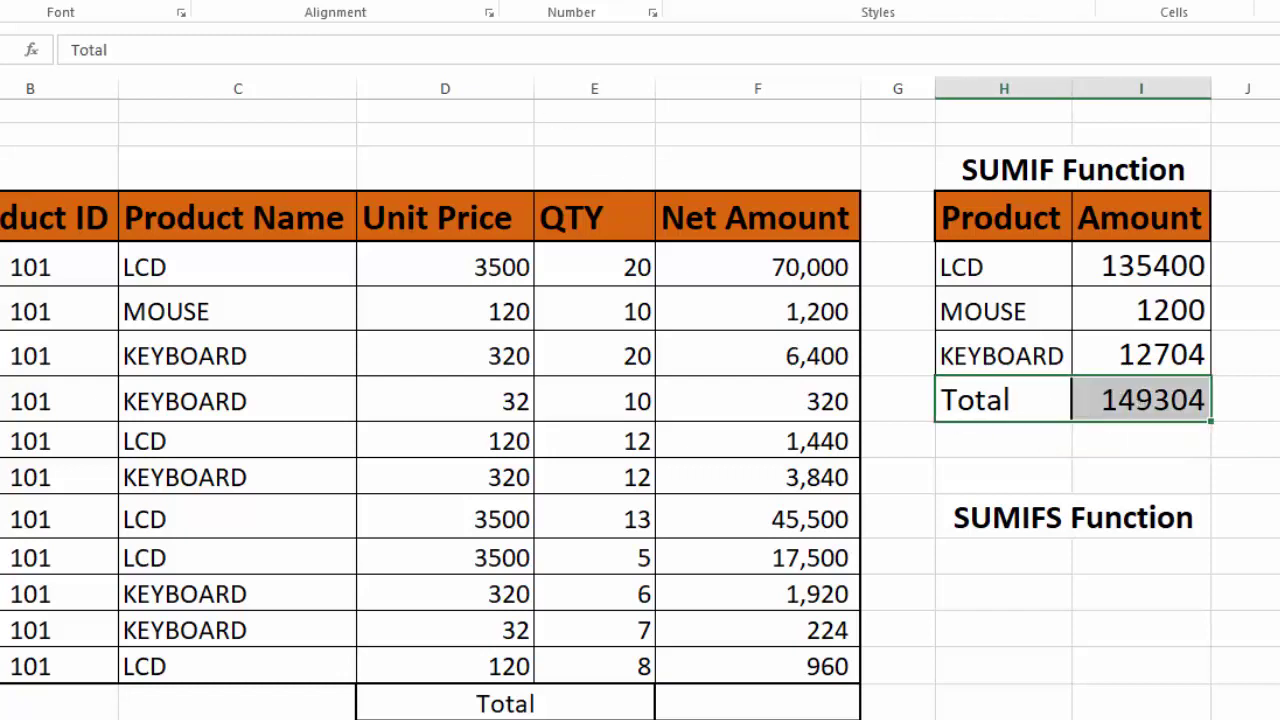
key(ctrl+b)
Total the Net Amount column in F16 with =SUM(F5:F15), giving 149,304
click(750, 625)
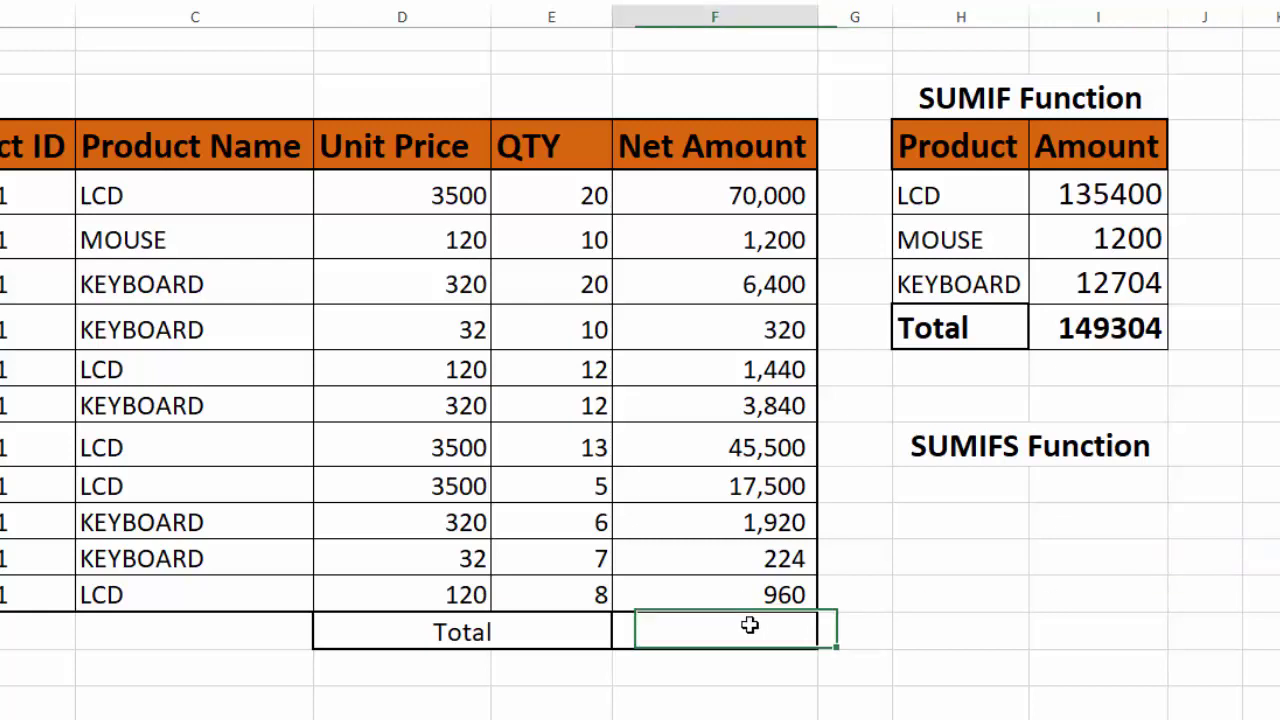
click(1191, 622)
text(=SUM()
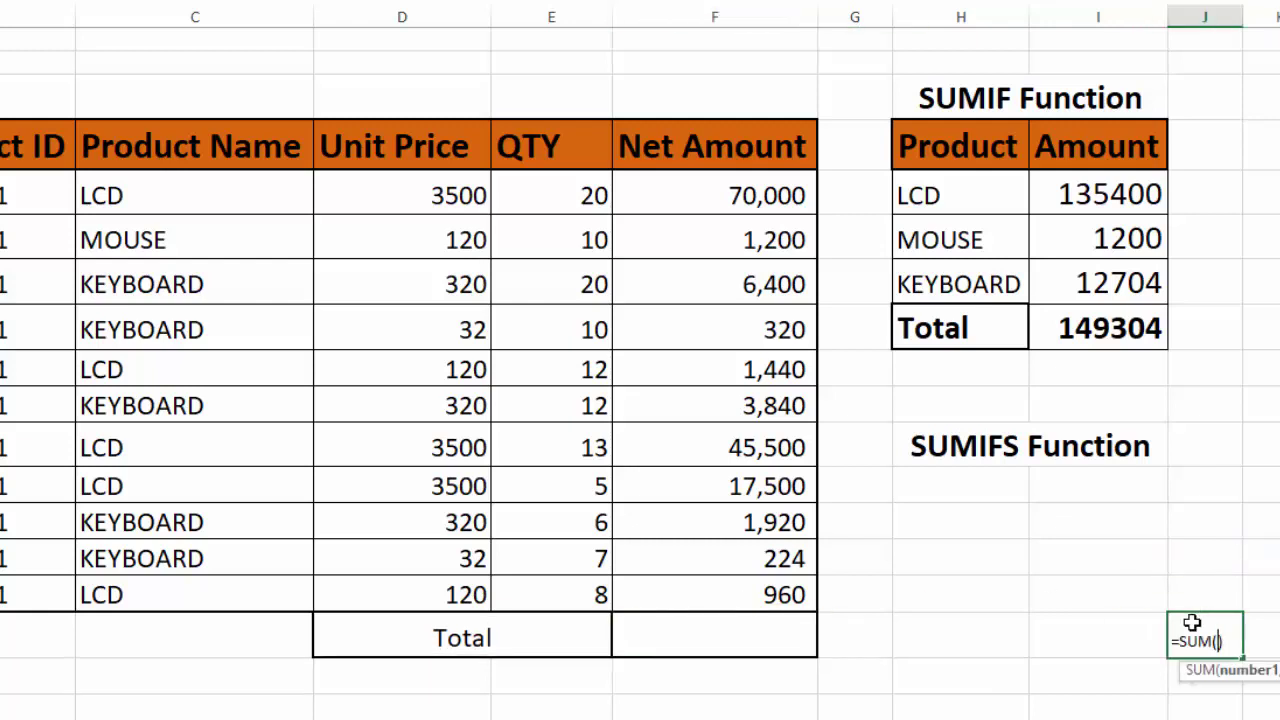
key(Escape)
click(914, 689)
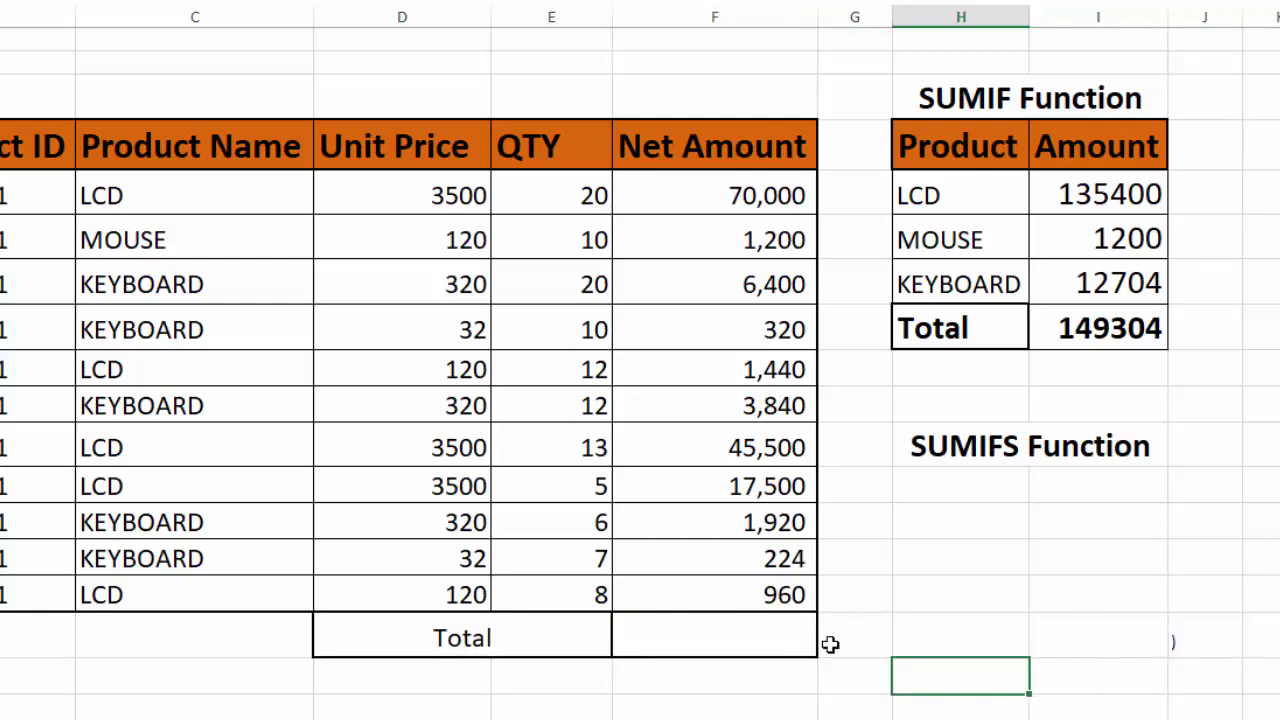
click(761, 632)
click(761, 632)
key(alt+equal)
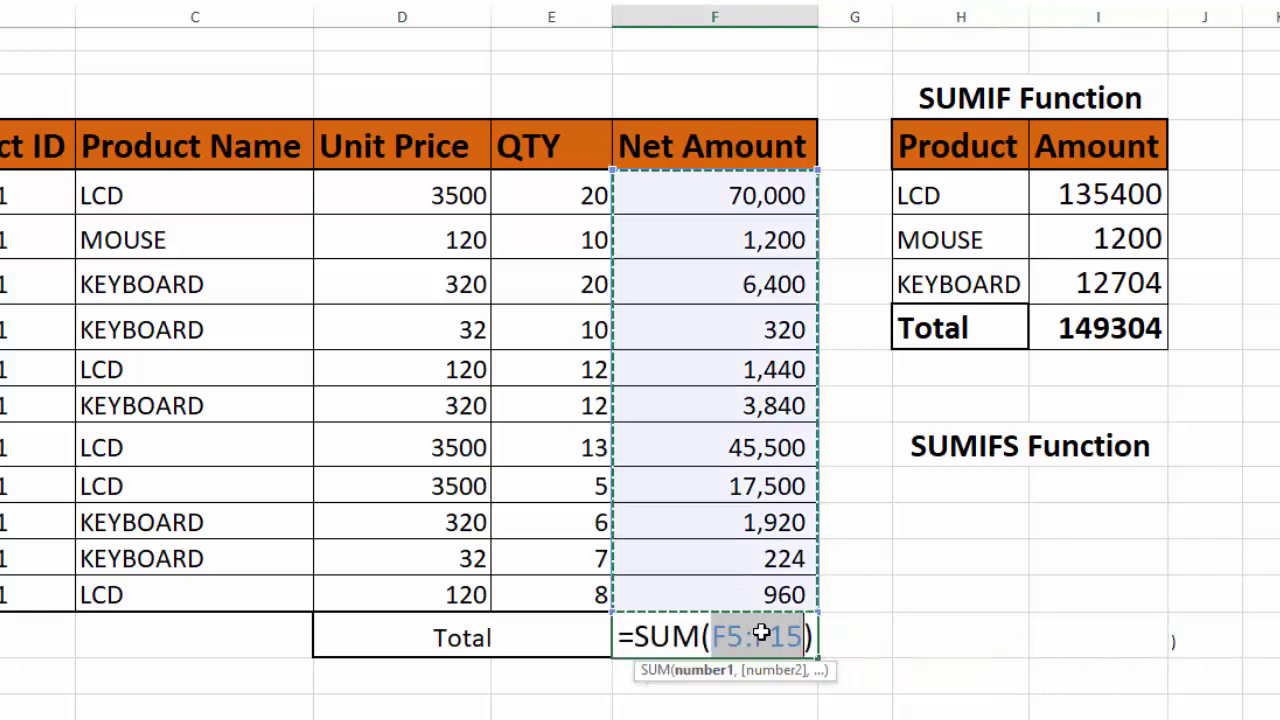
key(Return)
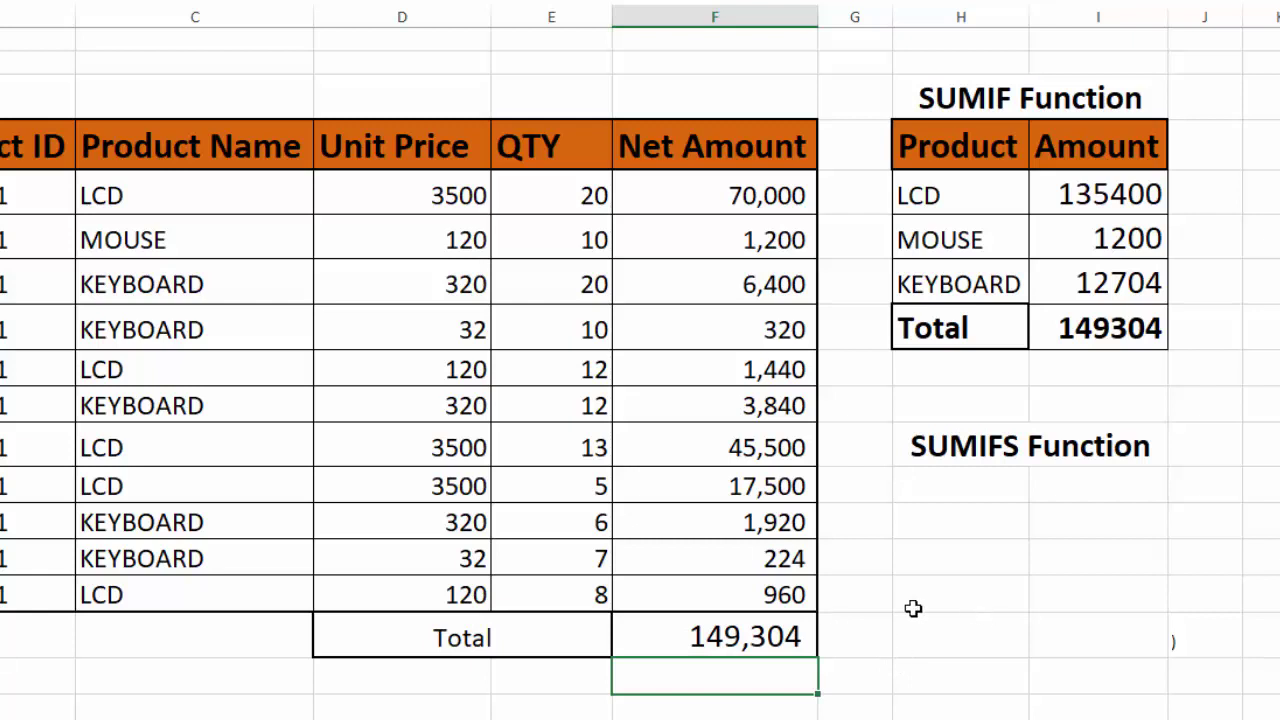
Make the sales table's Total row D16:F16 bold
drag(609, 622, 567, 621)
key(ctrl+b)
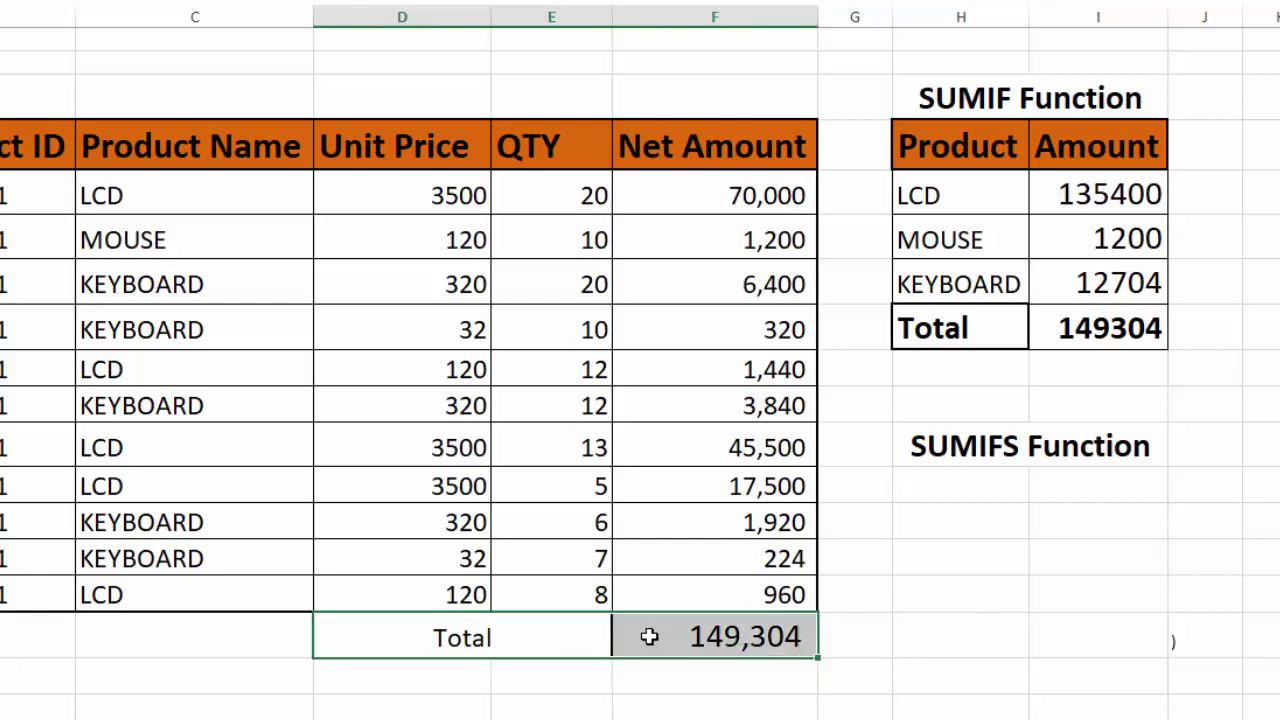
click(1097, 519)
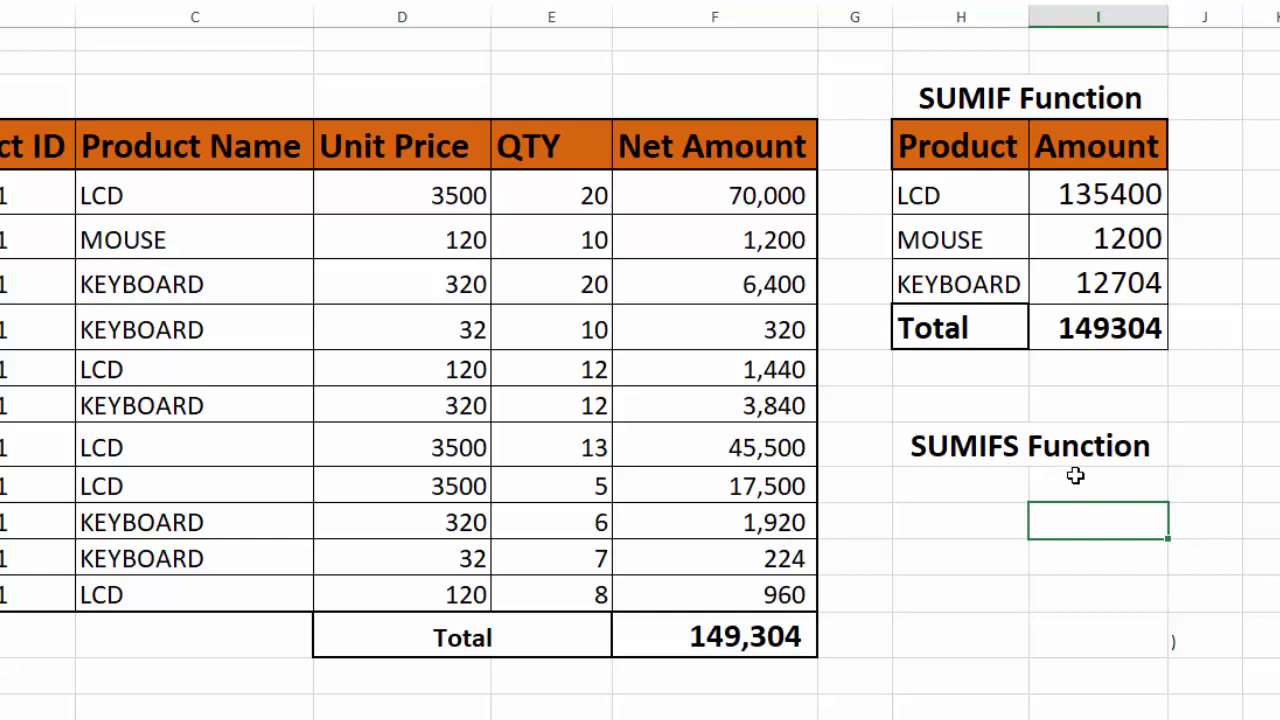
Copy the SUMIF table H4:I8 to H12 under SUMIFS Function and clear its Amounts I13:I16
click(951, 495)
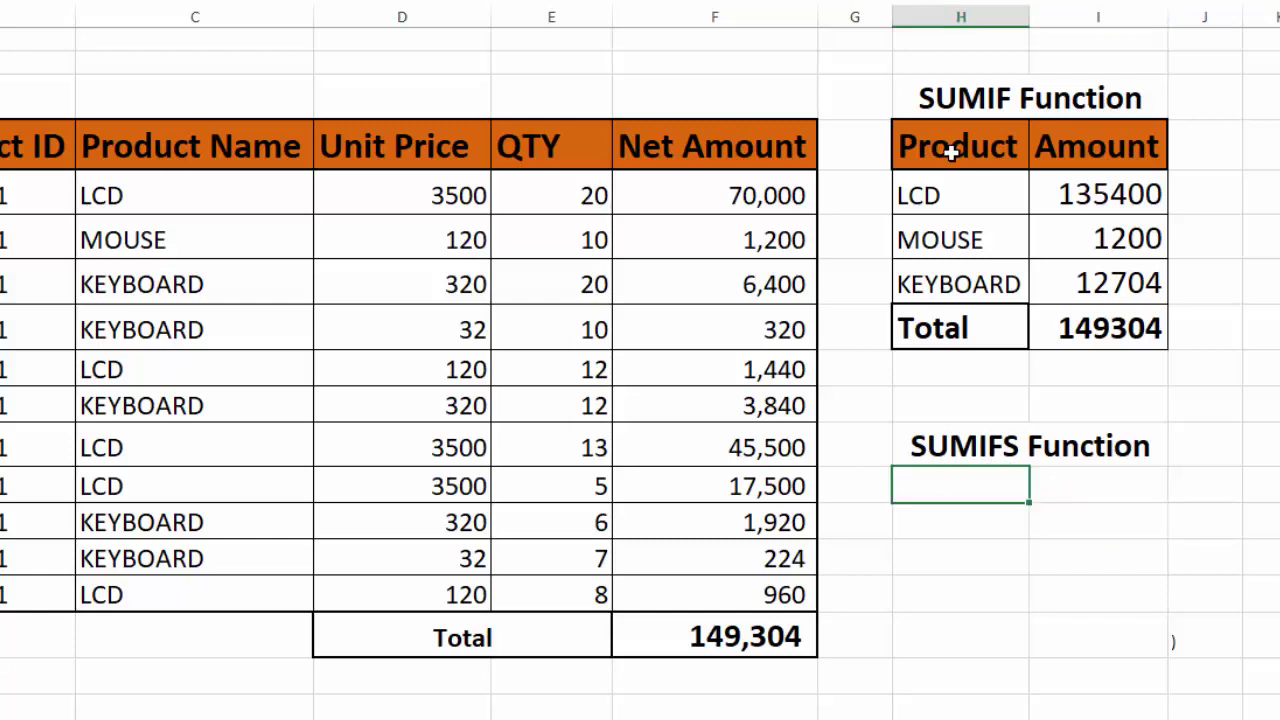
drag(940, 150, 1077, 347)
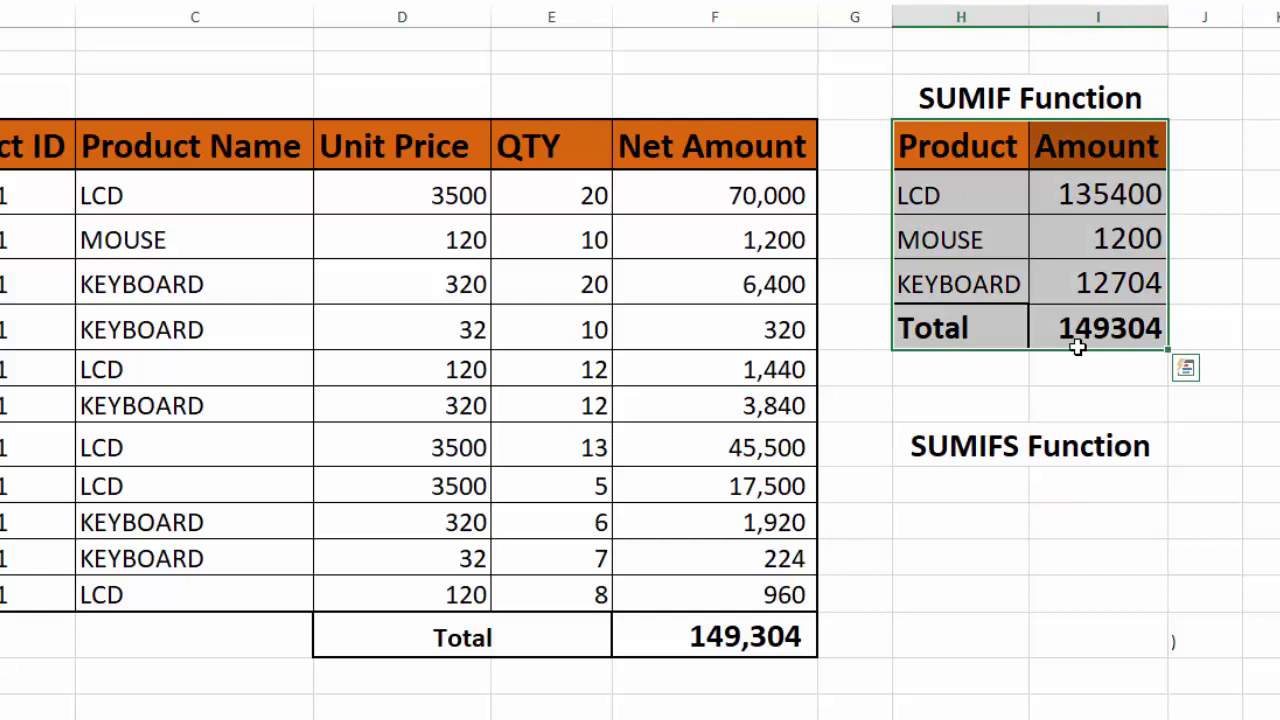
key(ctrl+c)
click(985, 491)
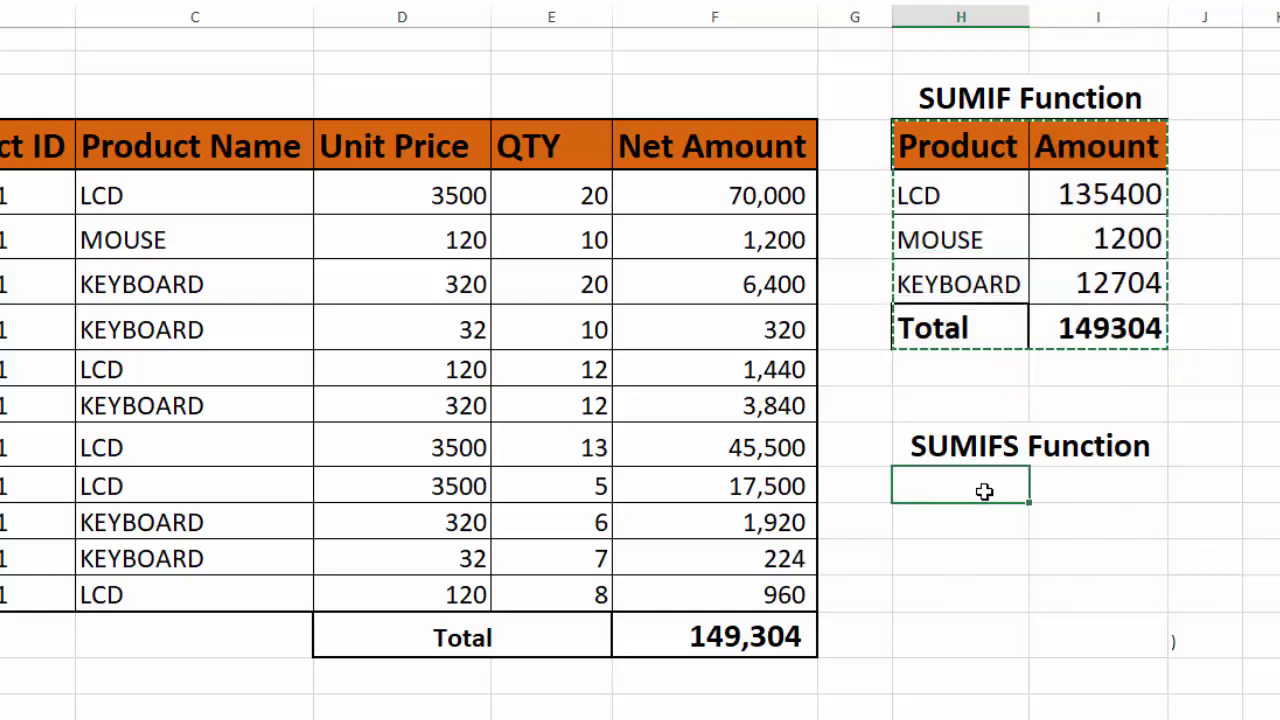
key(ctrl+v)
click(1085, 535)
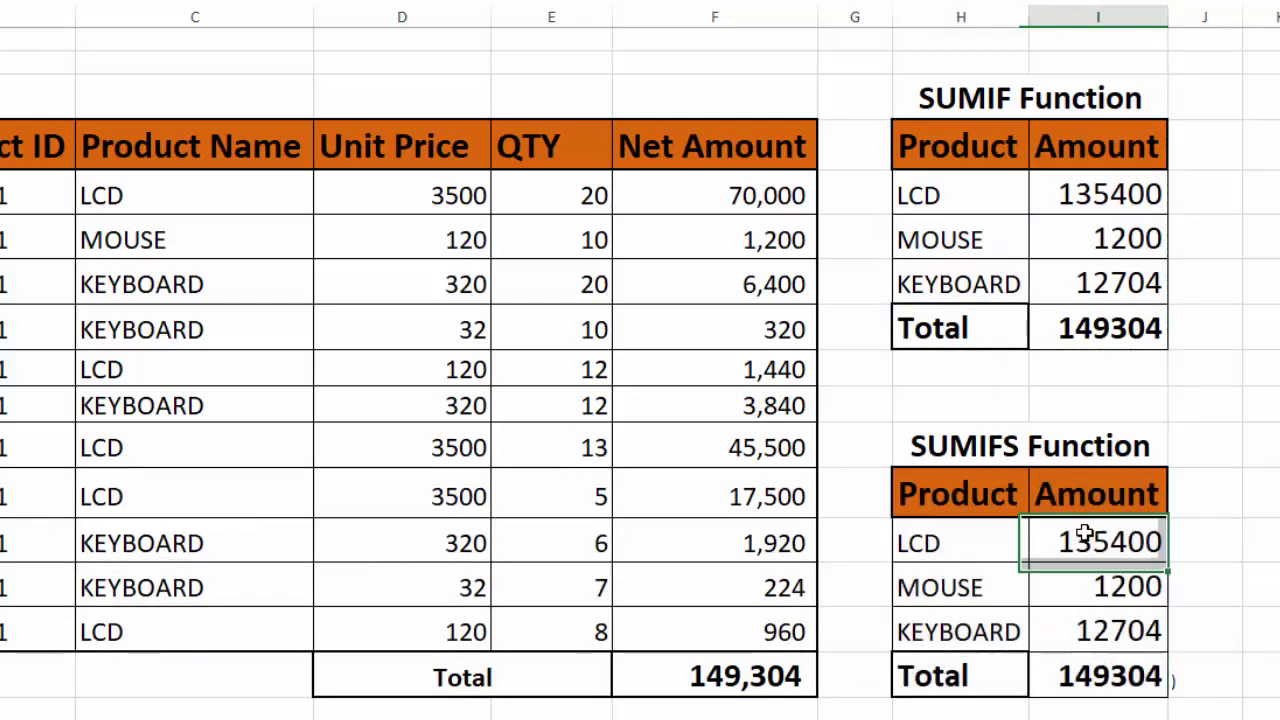
key(Delete)
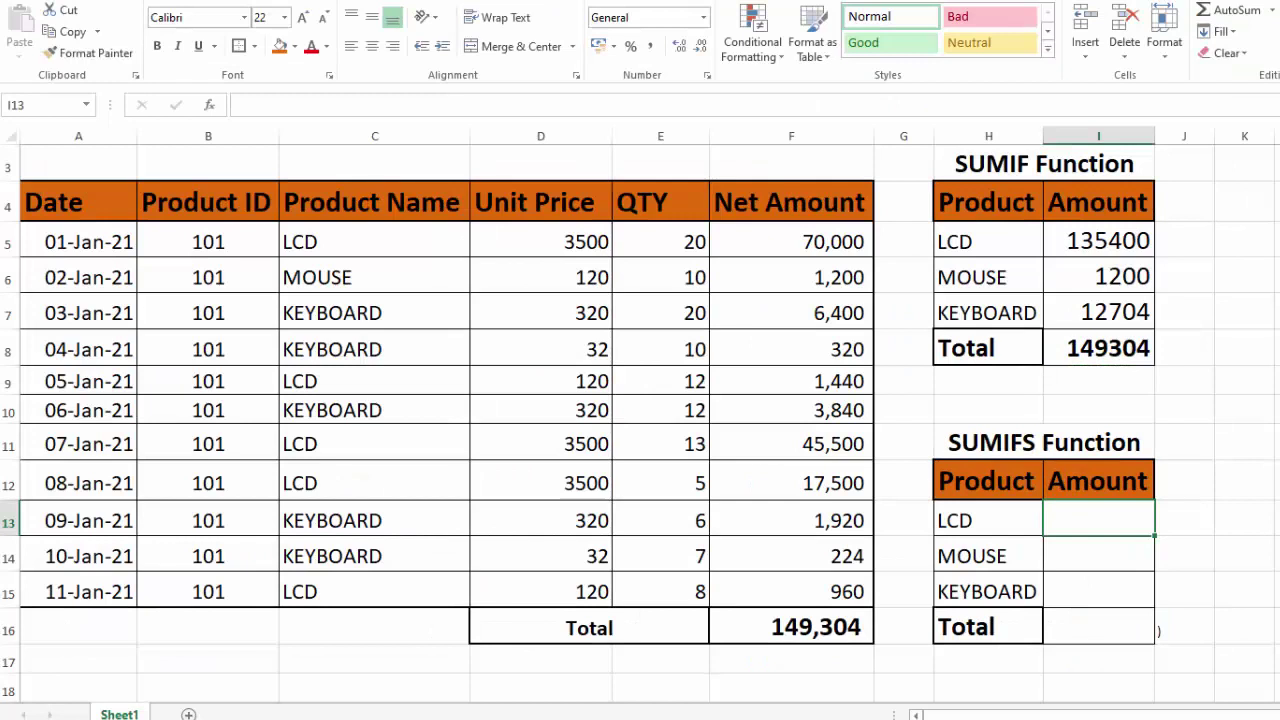
text(=SUMIFS)
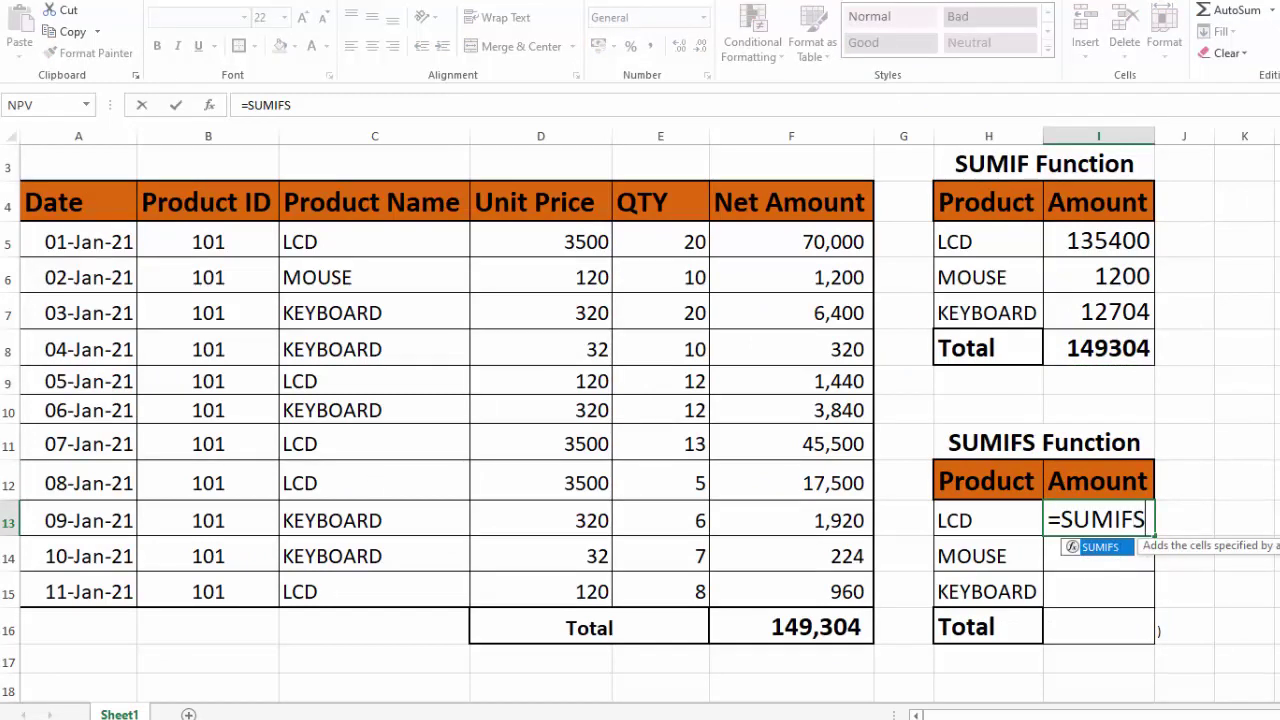
text(()
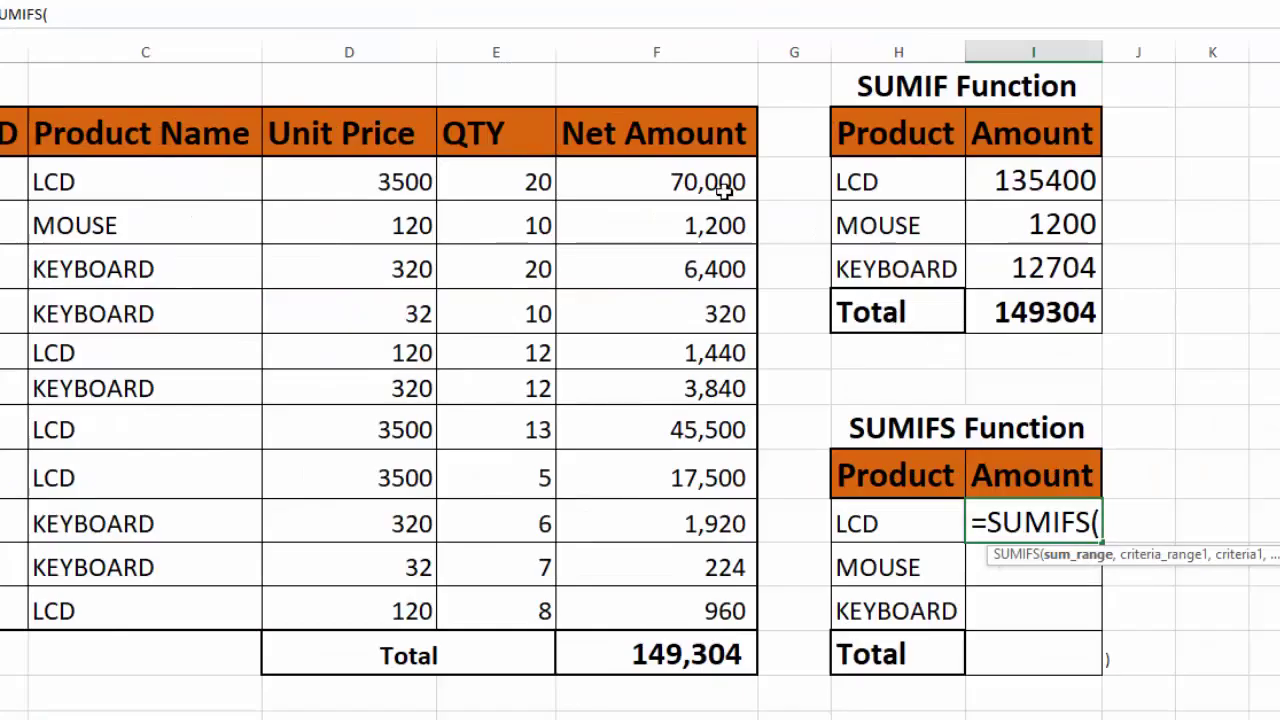
drag(708, 181, 685, 600)
text(,)
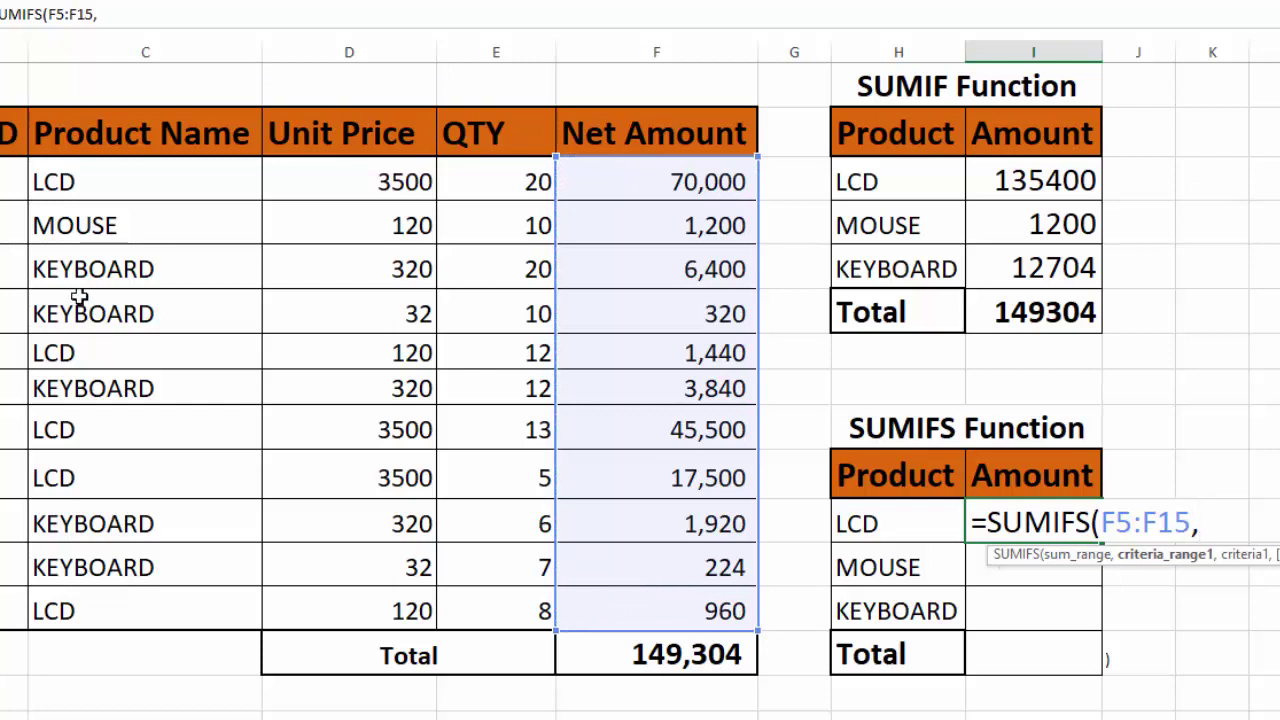
drag(129, 179, 141, 596)
text(,)
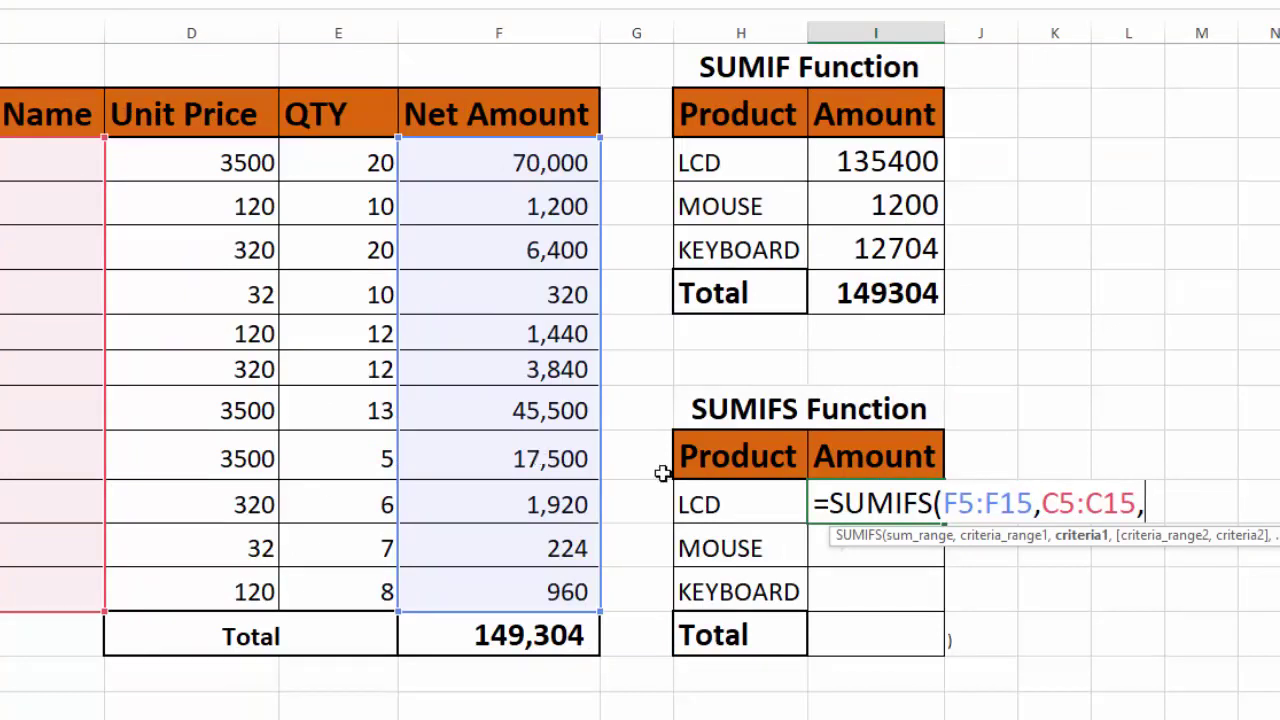
click(708, 504)
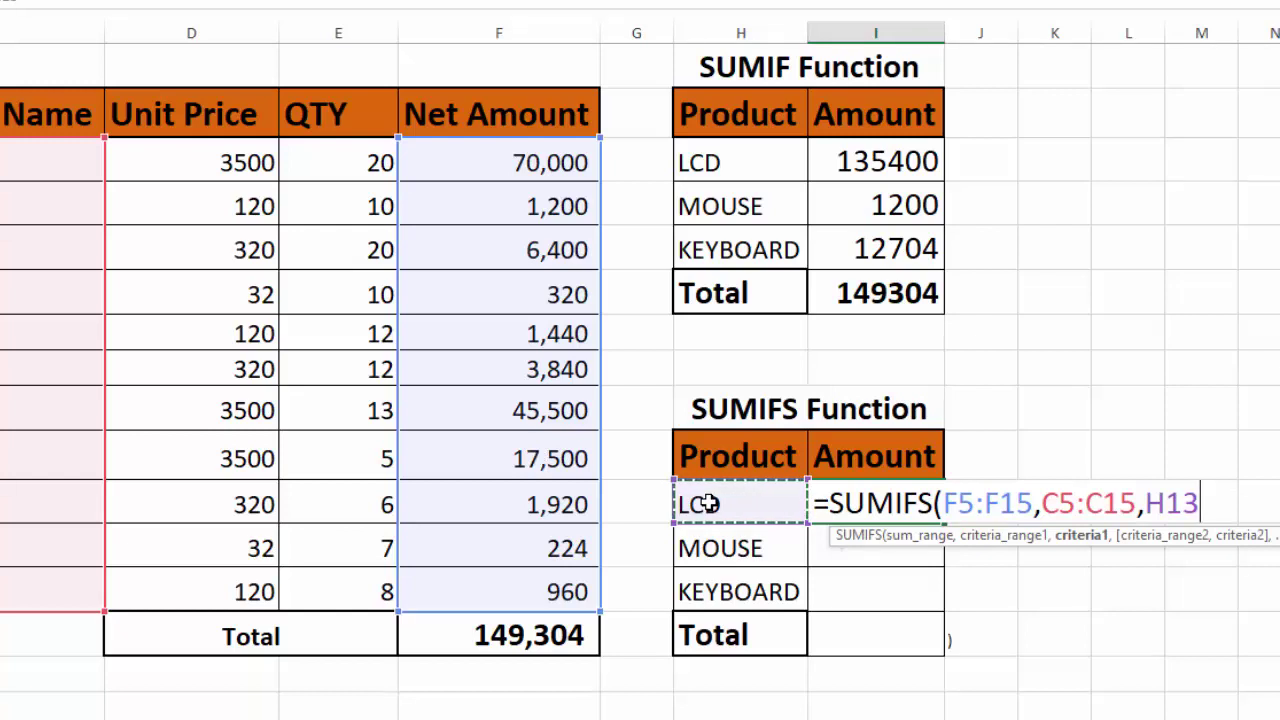
text())
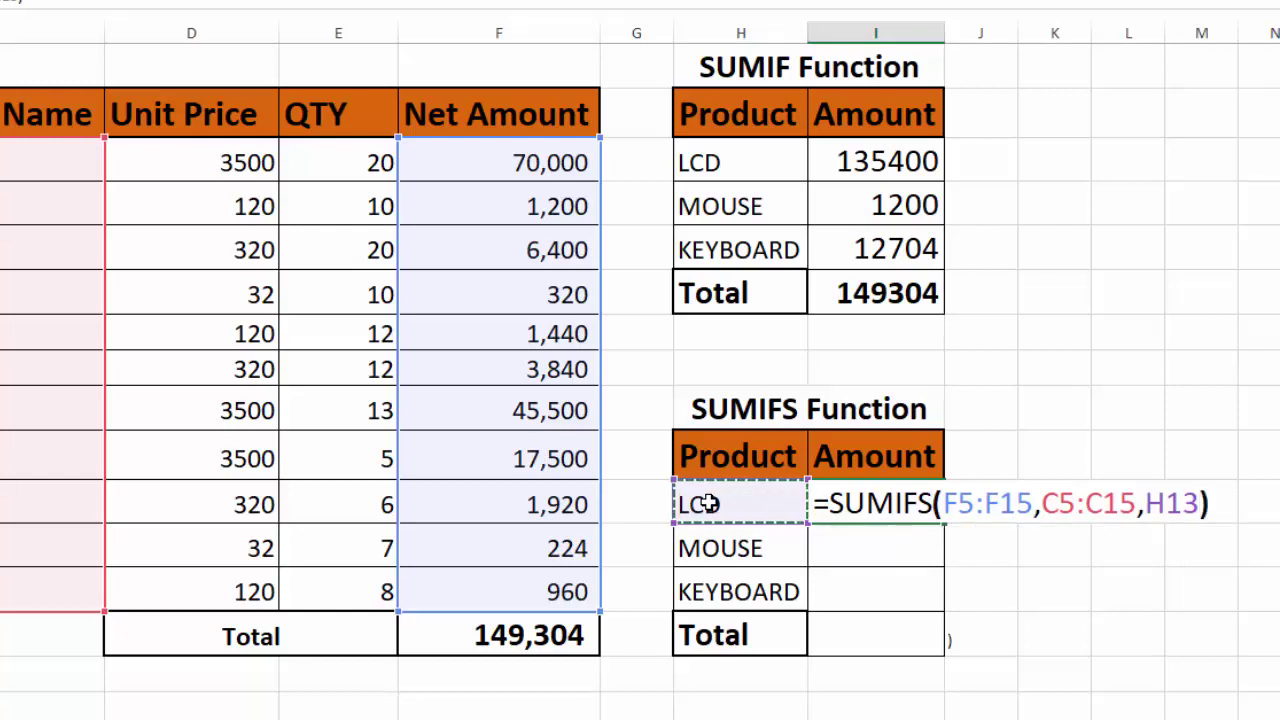
key(Return)
click(872, 506)
drag(945, 525, 944, 652)
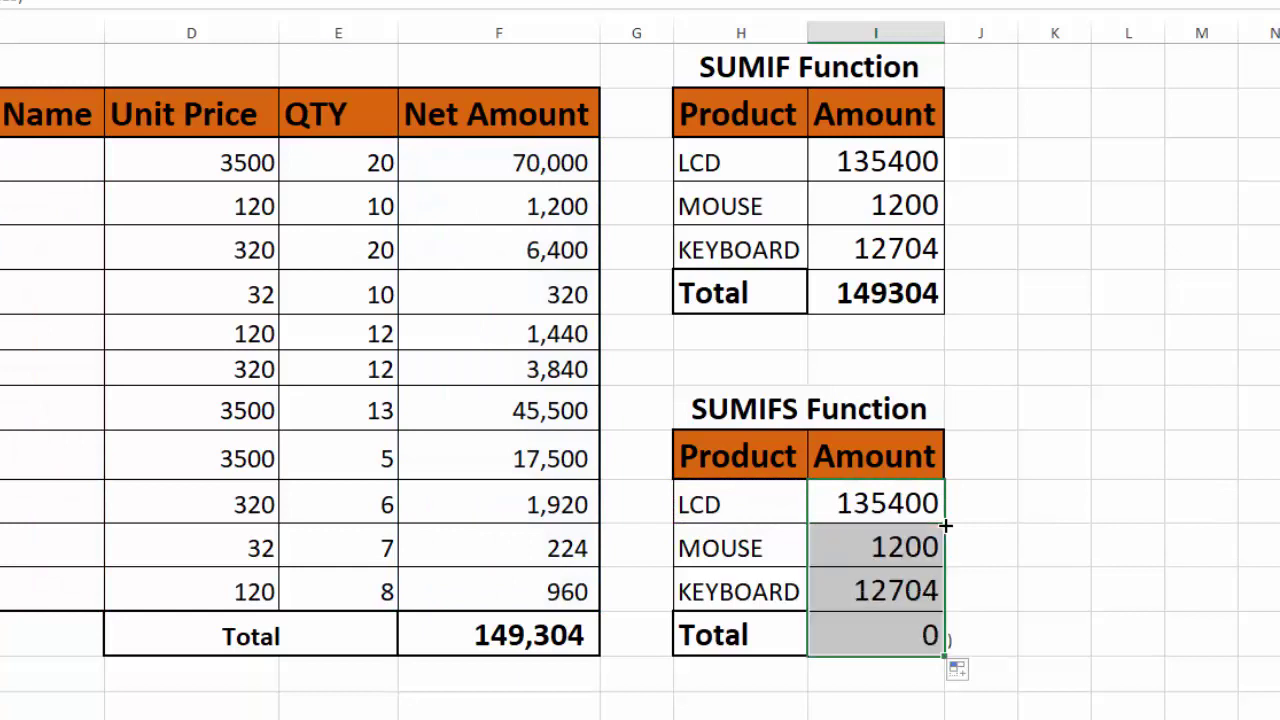
click(892, 635)
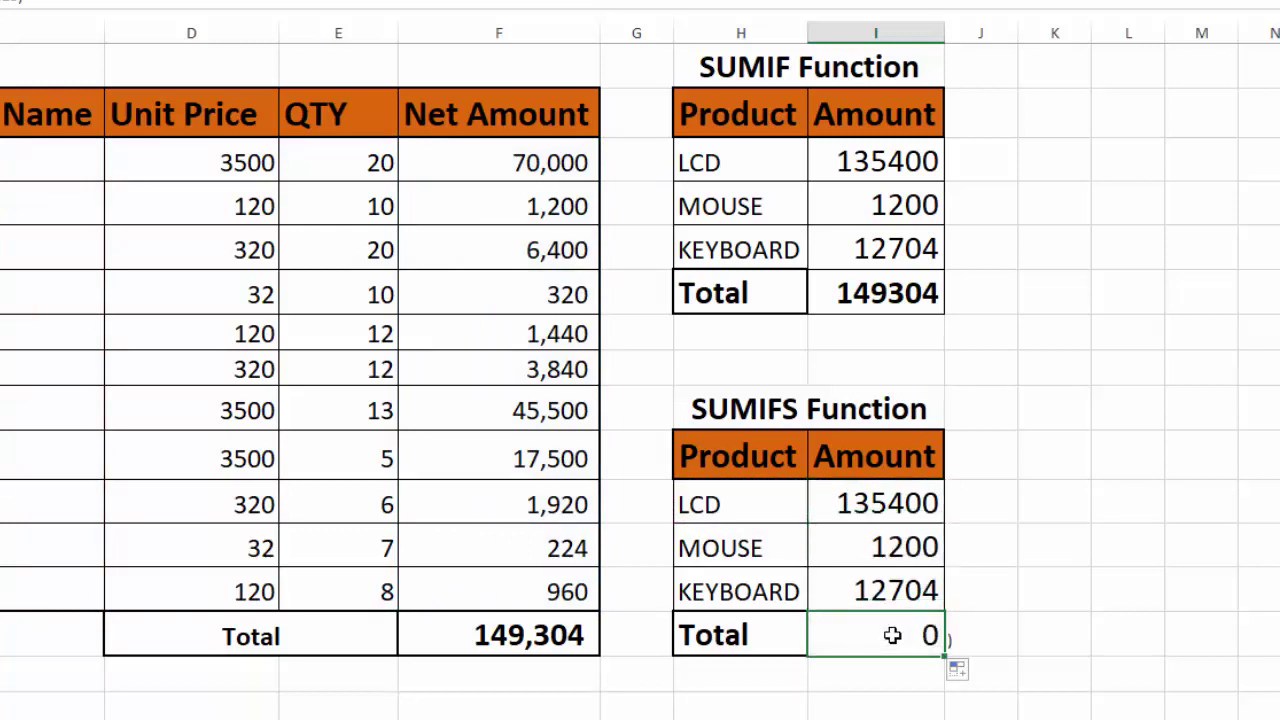
double_click(892, 635)
key(alt+equal)
key(Return)
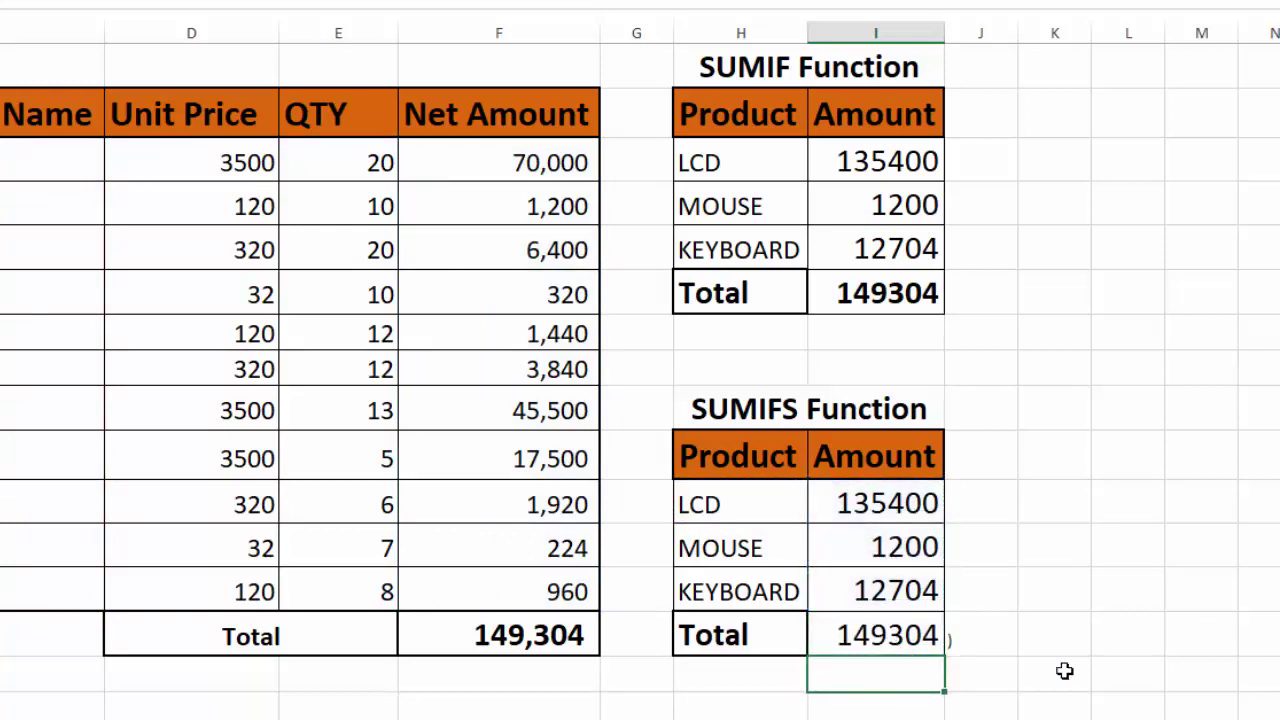
key(ctrl+z)
key(ctrl+z)
key(ctrl+z)
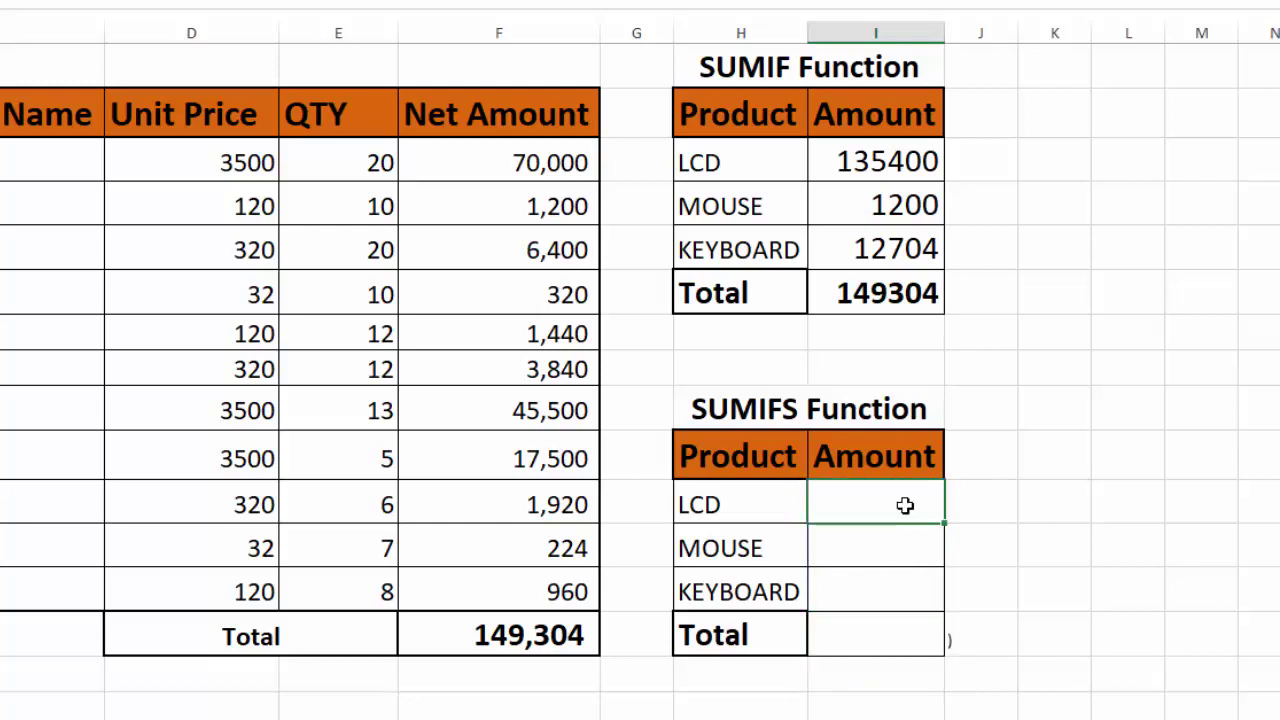
Start =SUMIFS(F5:F15,C5:C15,H13, in I13 with Net Amount, Product Name and LCD arguments
text(=S)
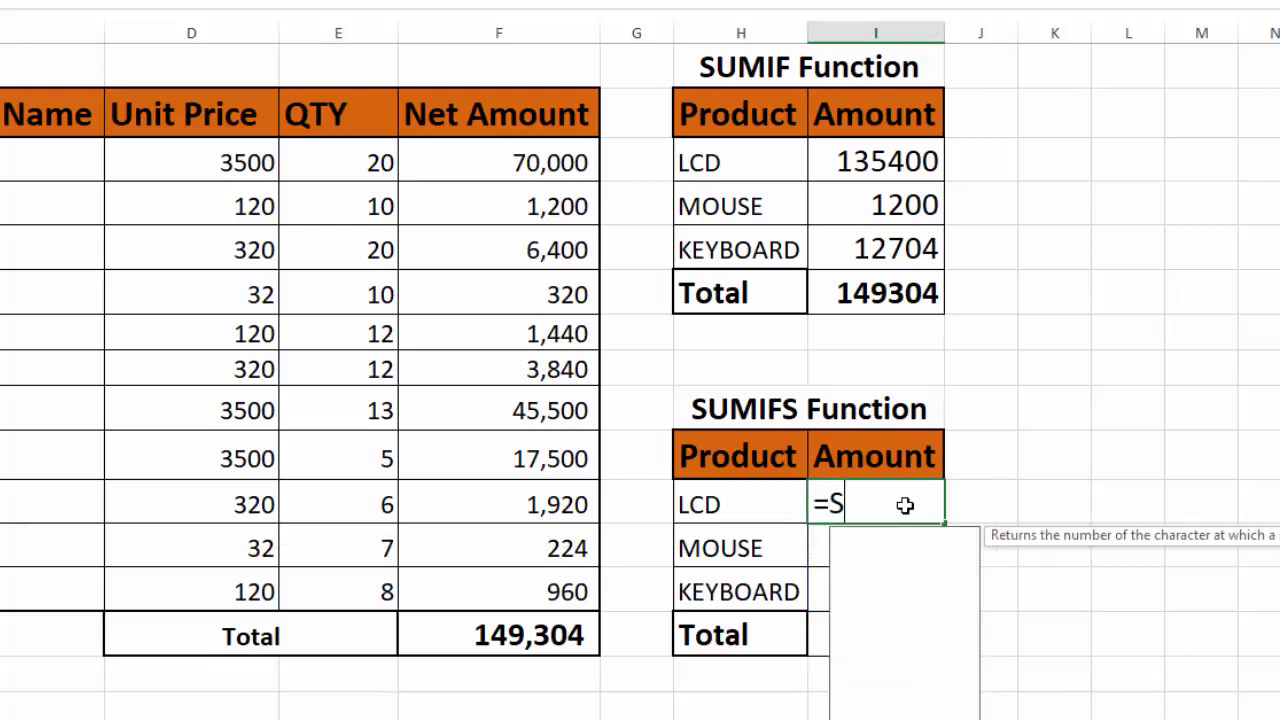
text(UMIFS()
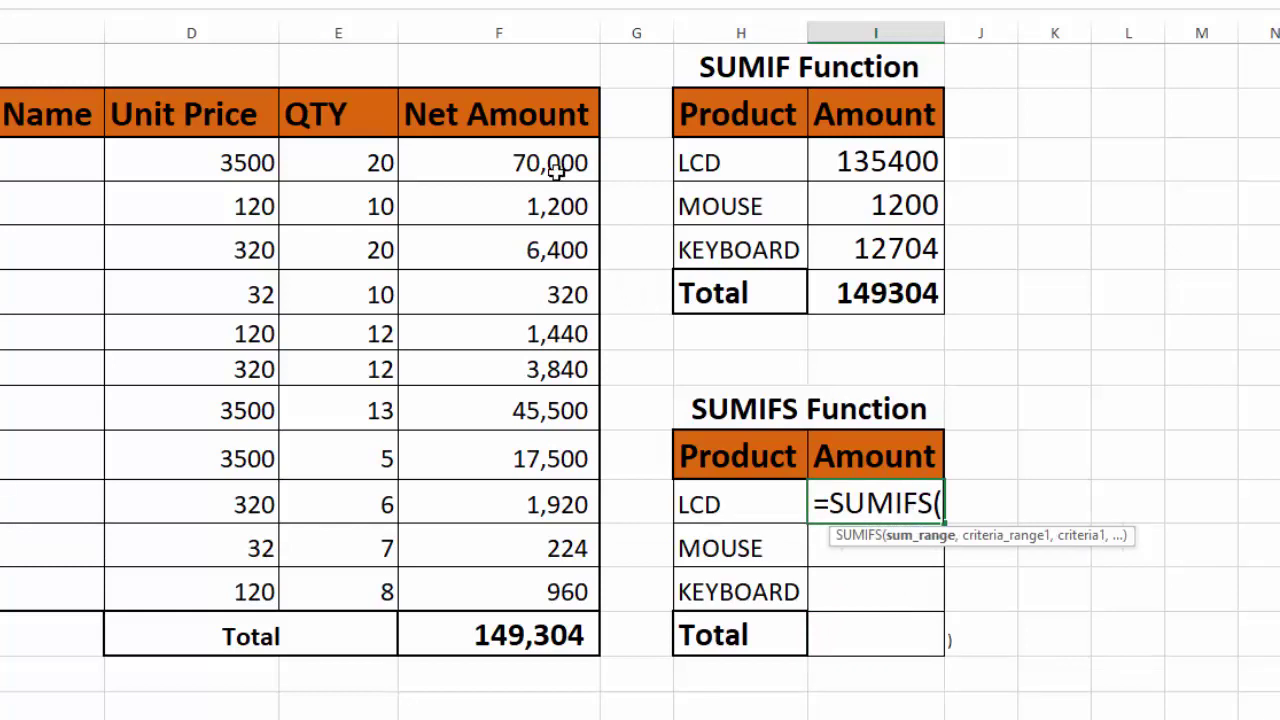
drag(556, 172, 541, 583)
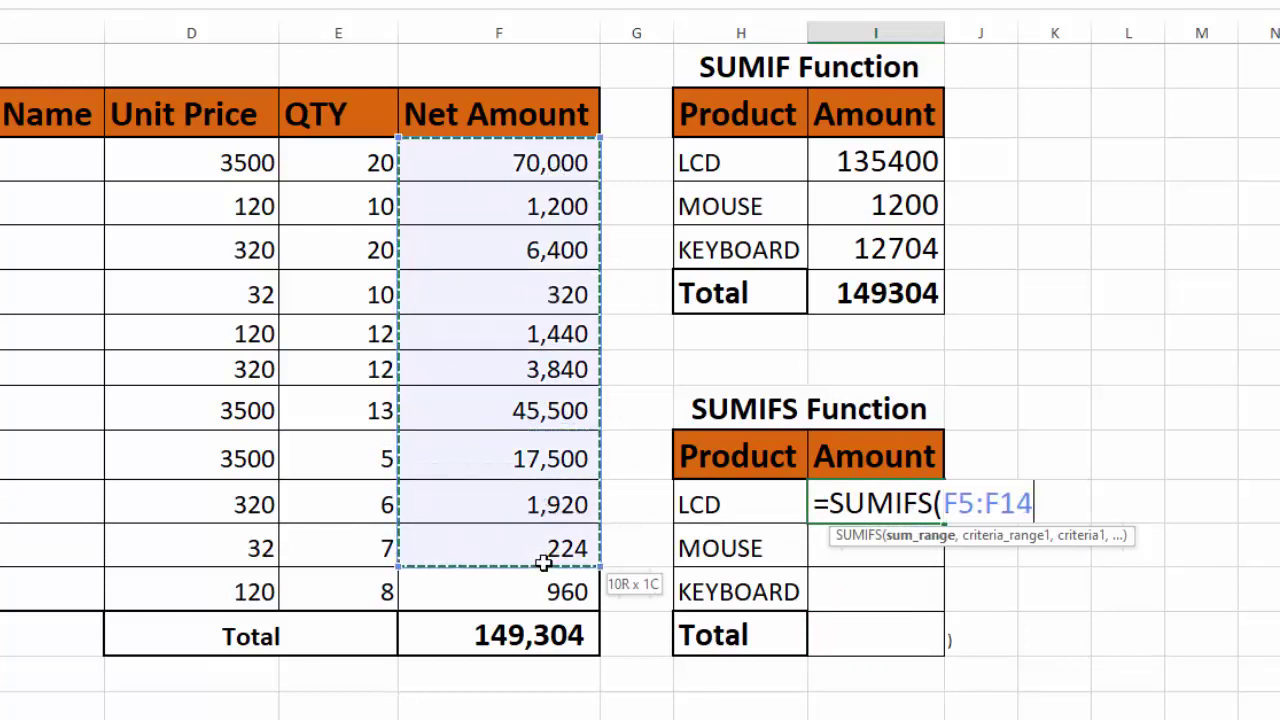
text(,)
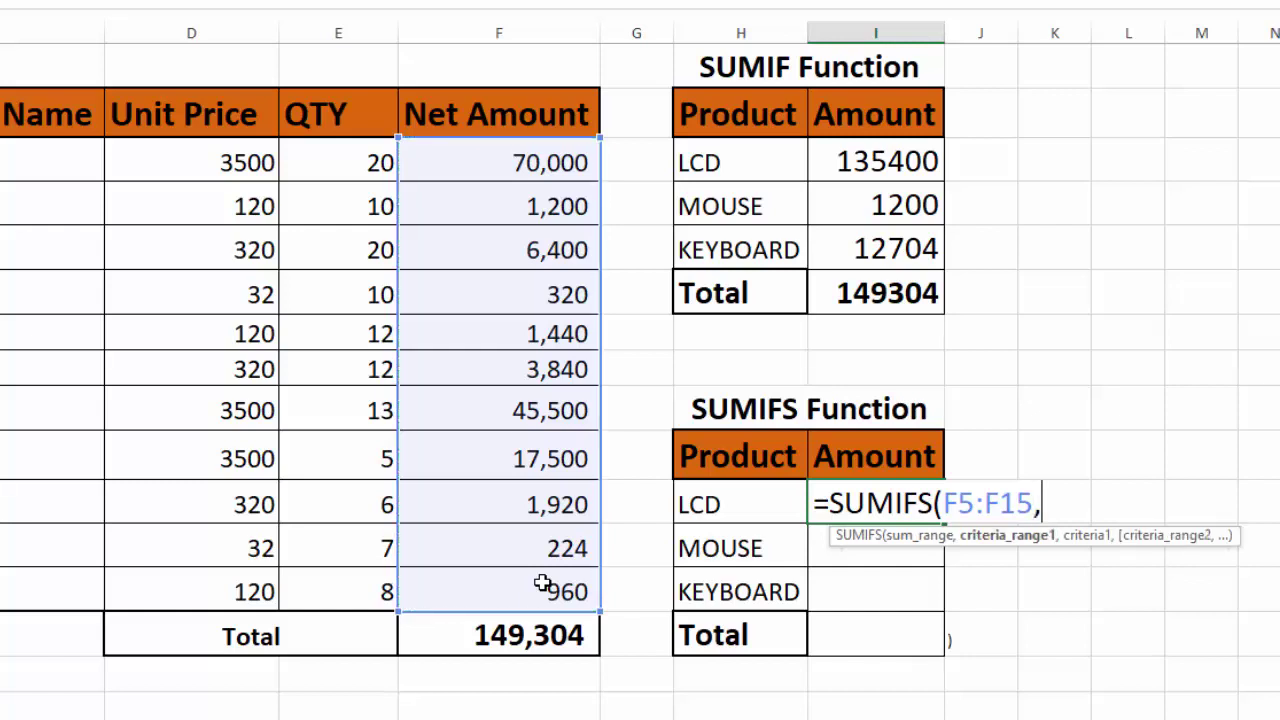
scroll(103, 226, left, 1)
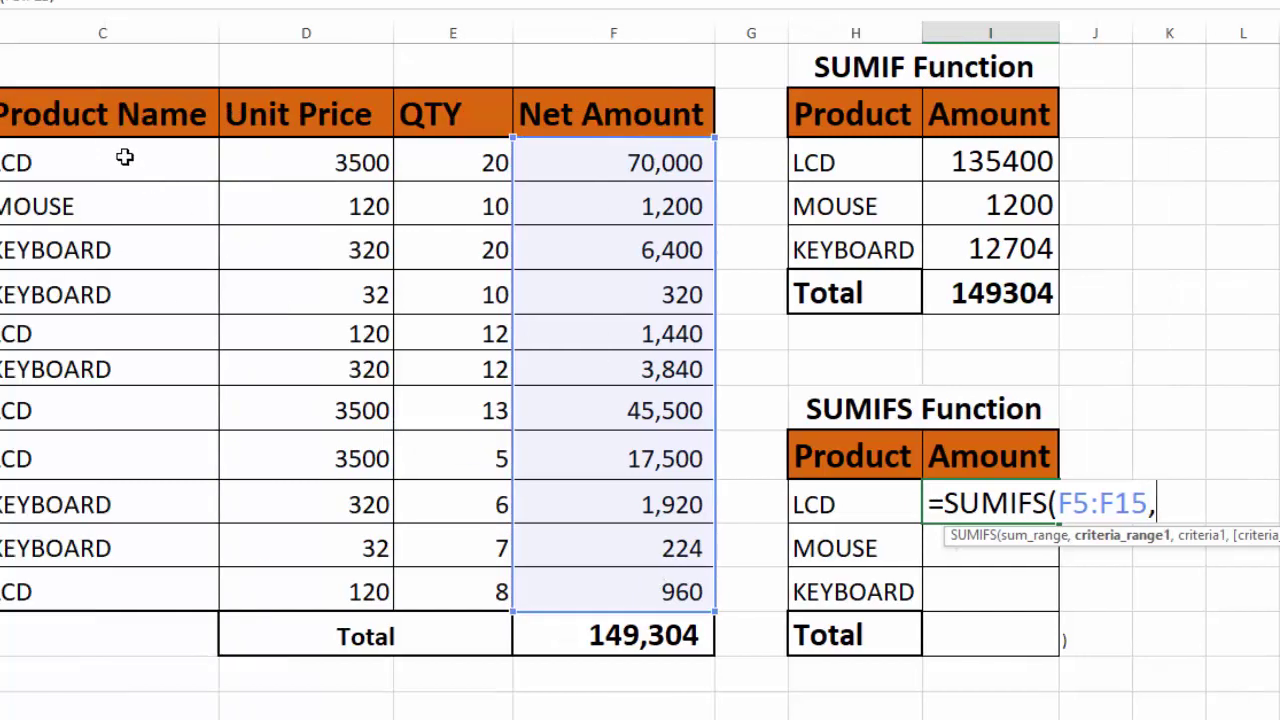
drag(123, 160, 134, 575)
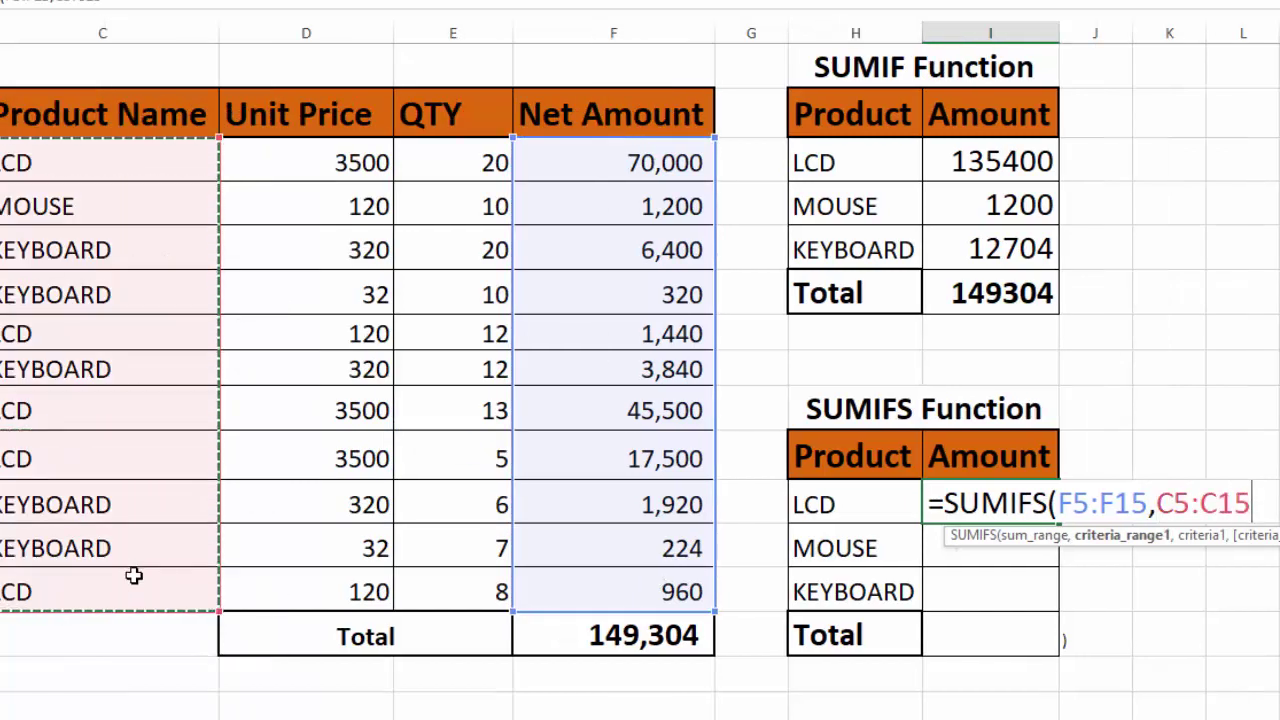
text(,)
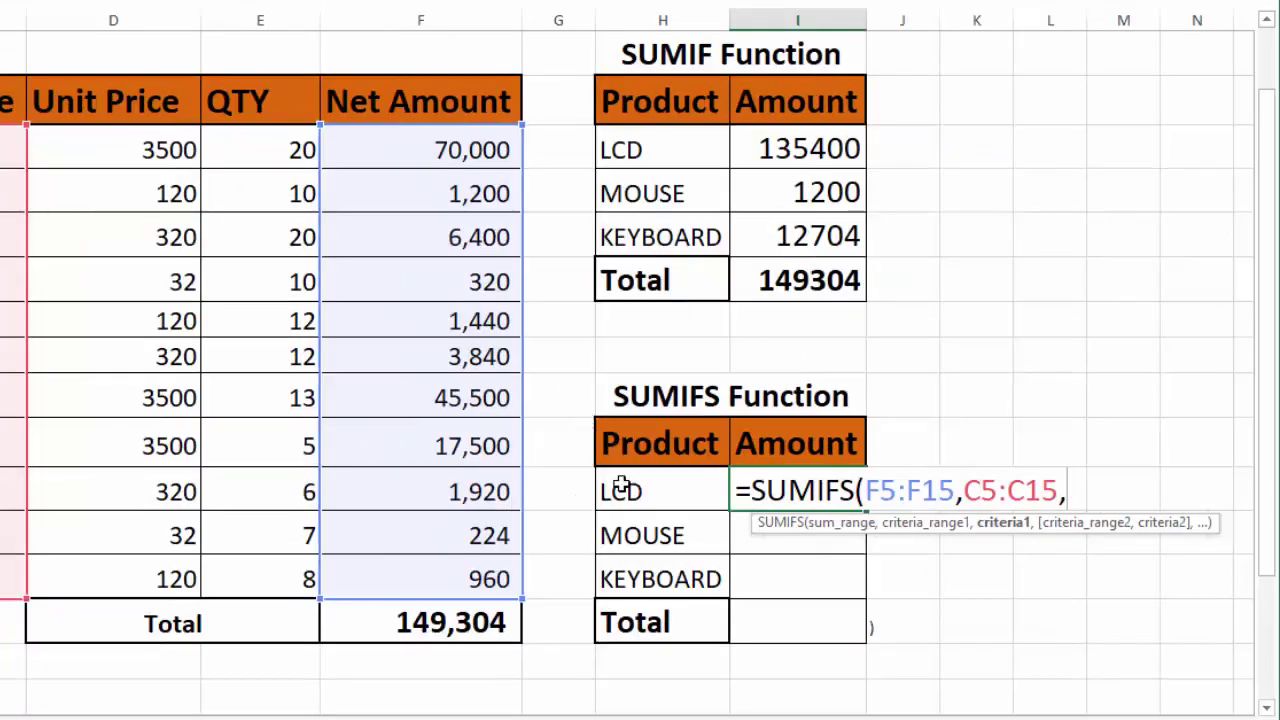
click(624, 490)
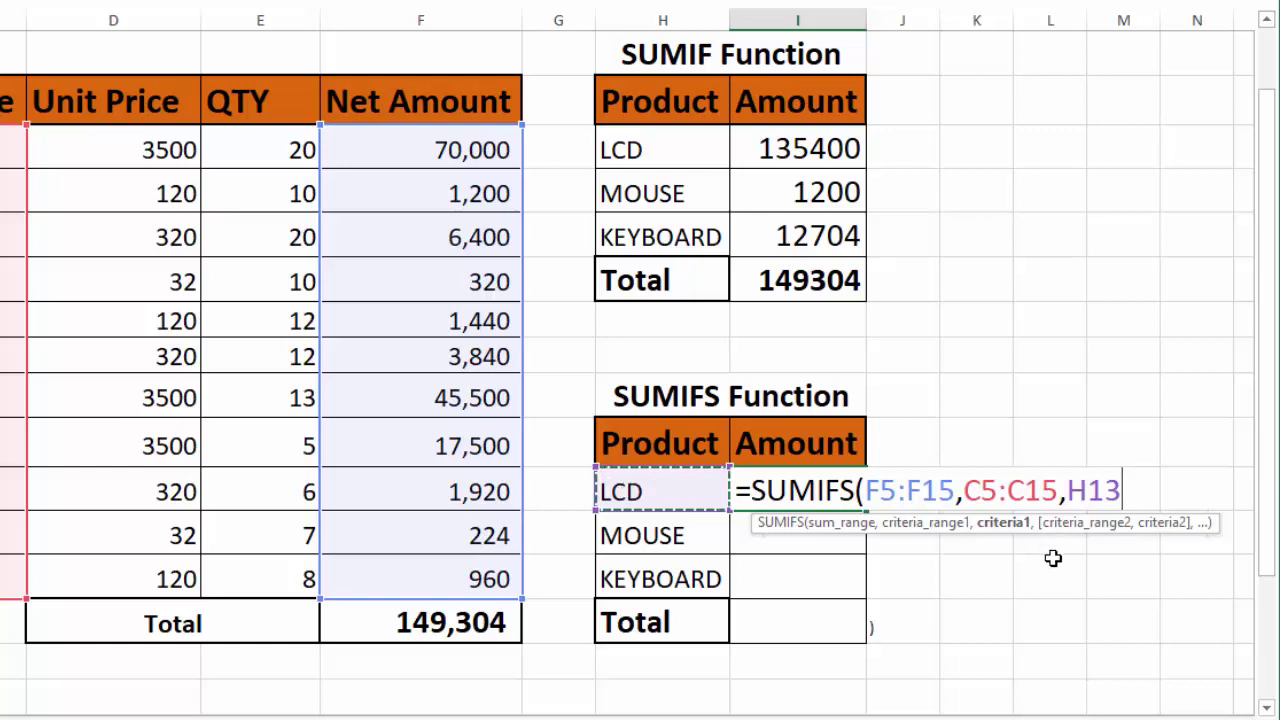
text(,)
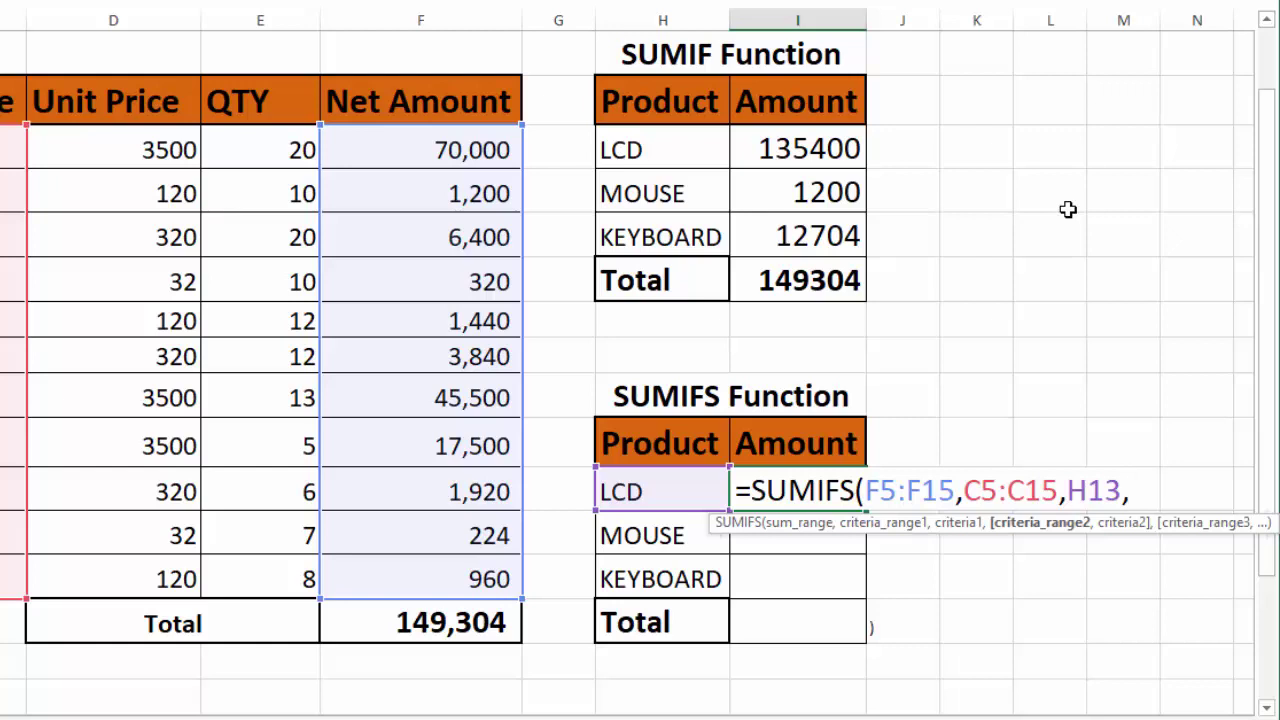
Remove the trailing comma and close the formula as =SUMIFS(F5:F15,C5:C15,H13)
key(BackSpace)
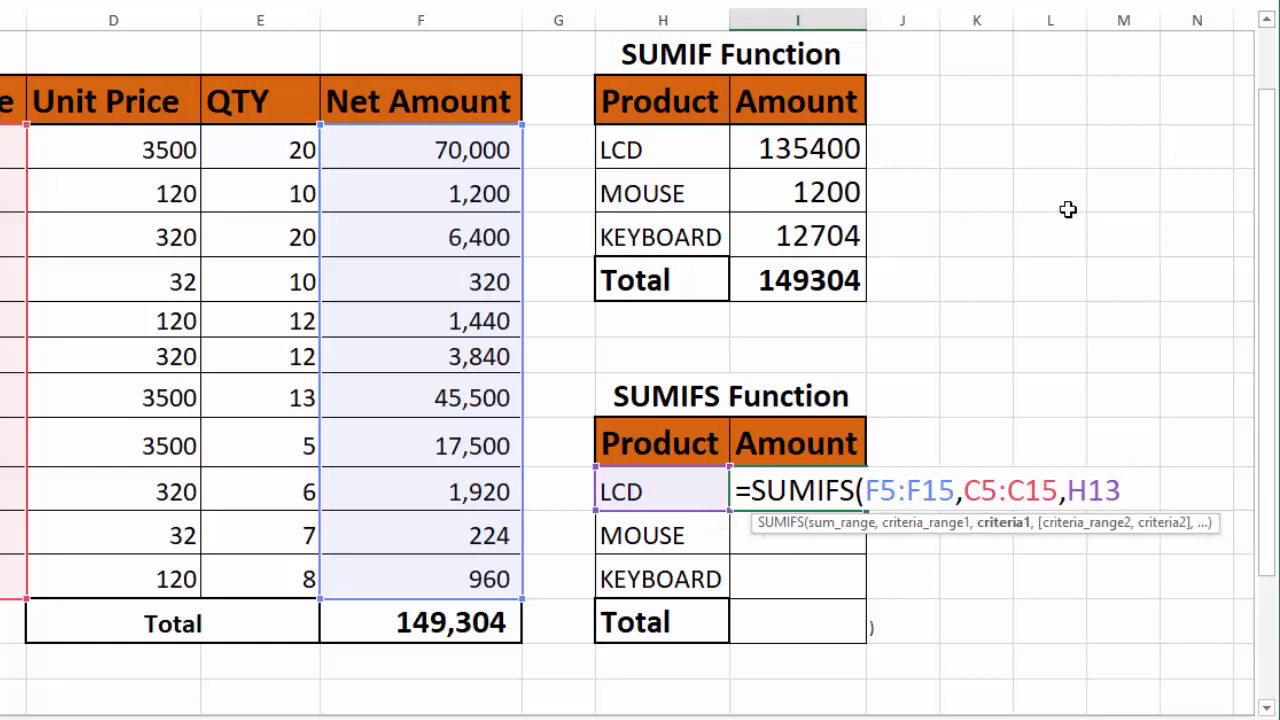
text())
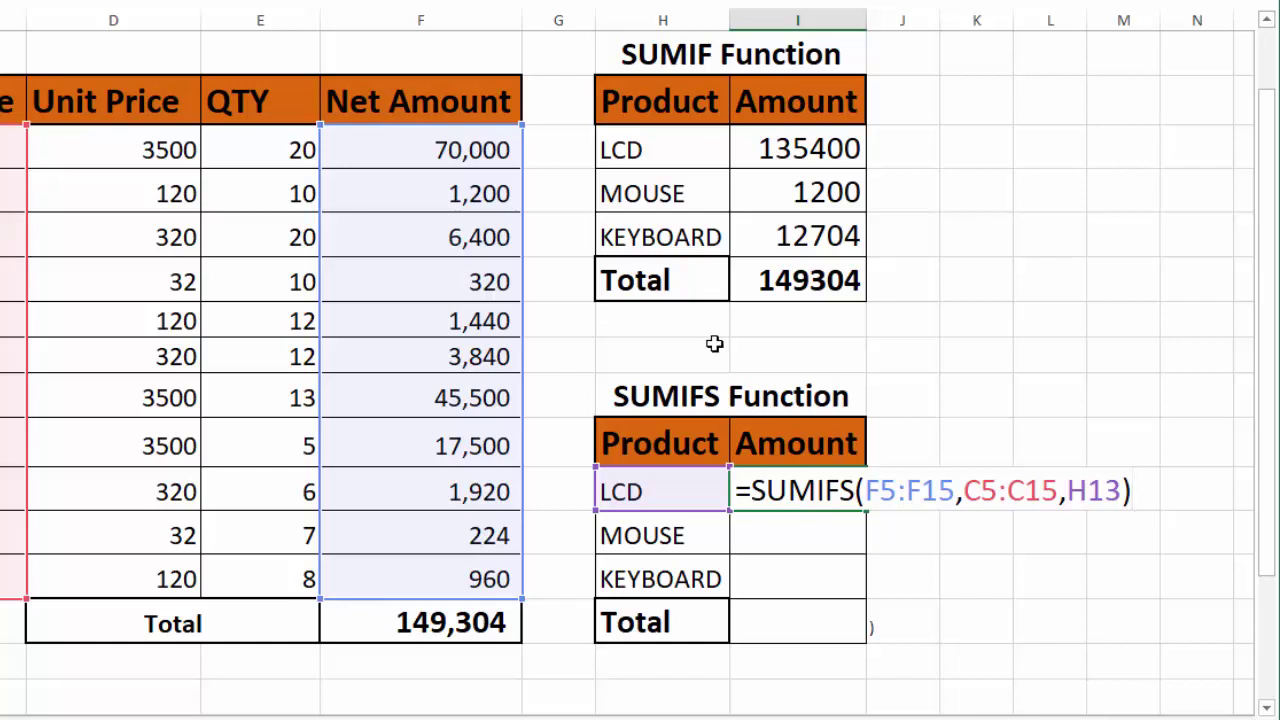
Commit the LCD SUMIFS formula and fill it down for MOUSE 1200 and KEYBOARD 12704
key(Return)
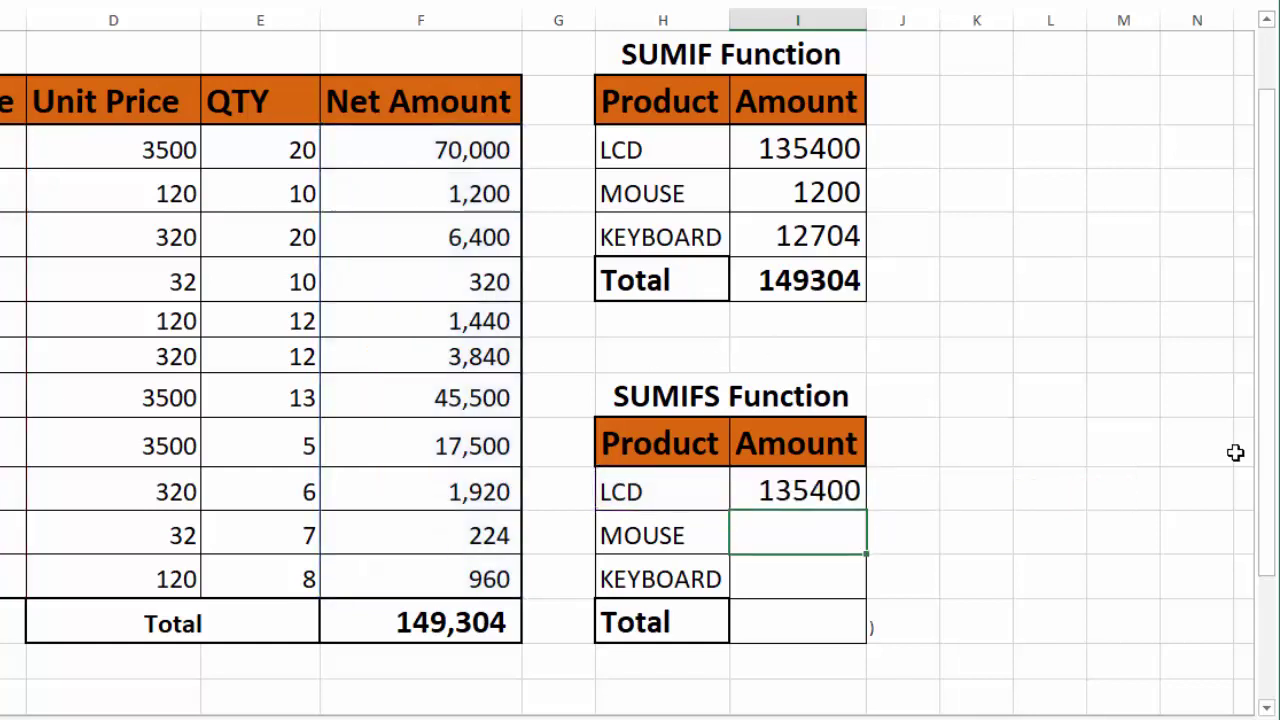
click(848, 490)
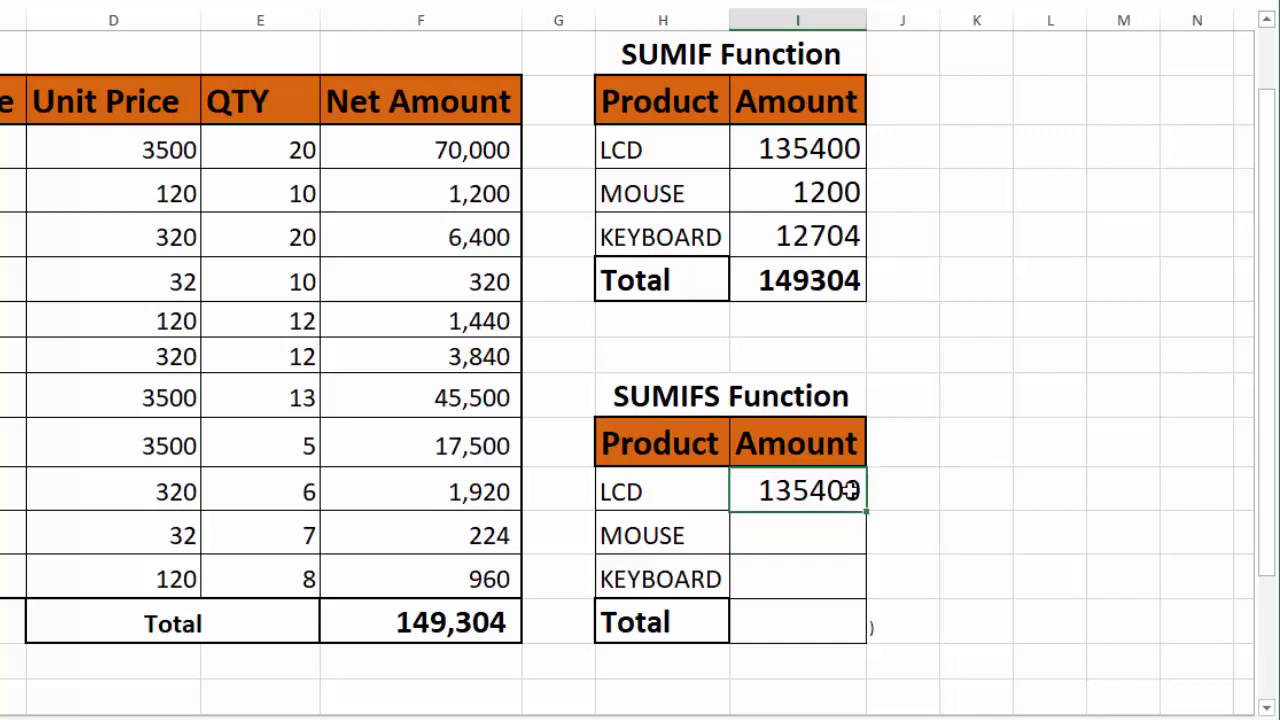
double_click(864, 512)
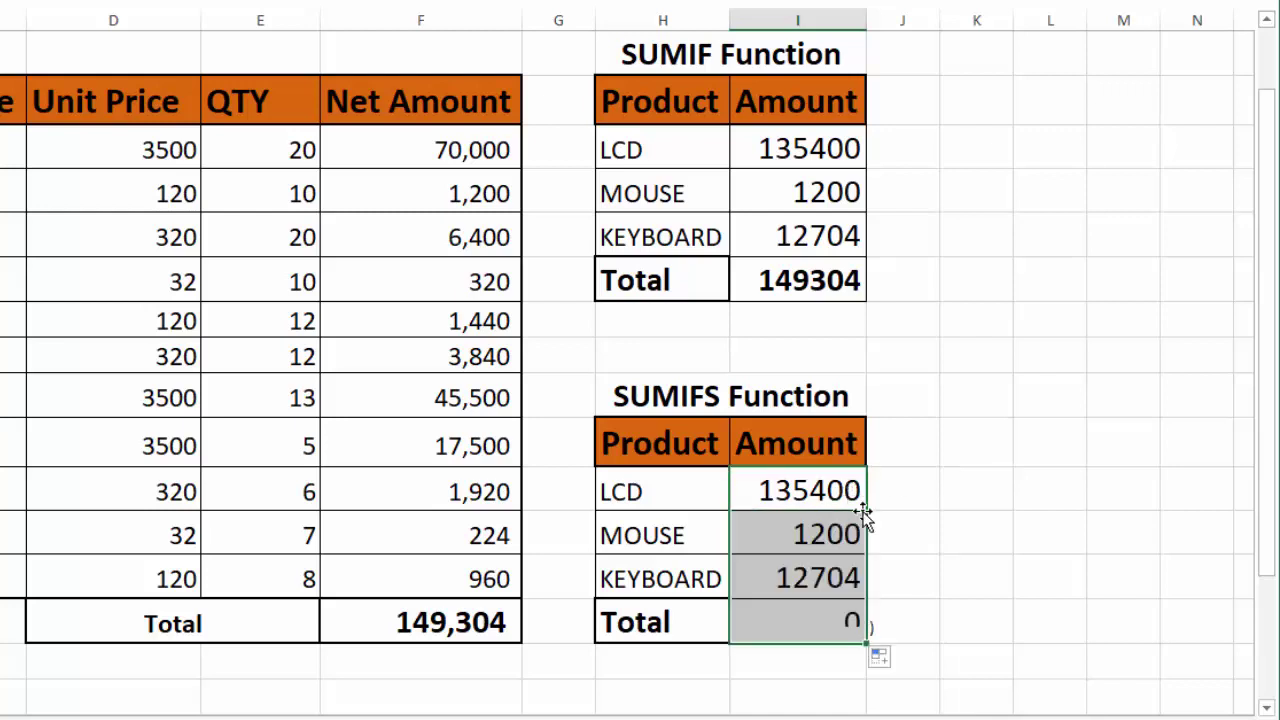
AutoSum I13:I15 into the SUMIFS Total cell I16, giving 149304
click(808, 617)
key(alt+equal)
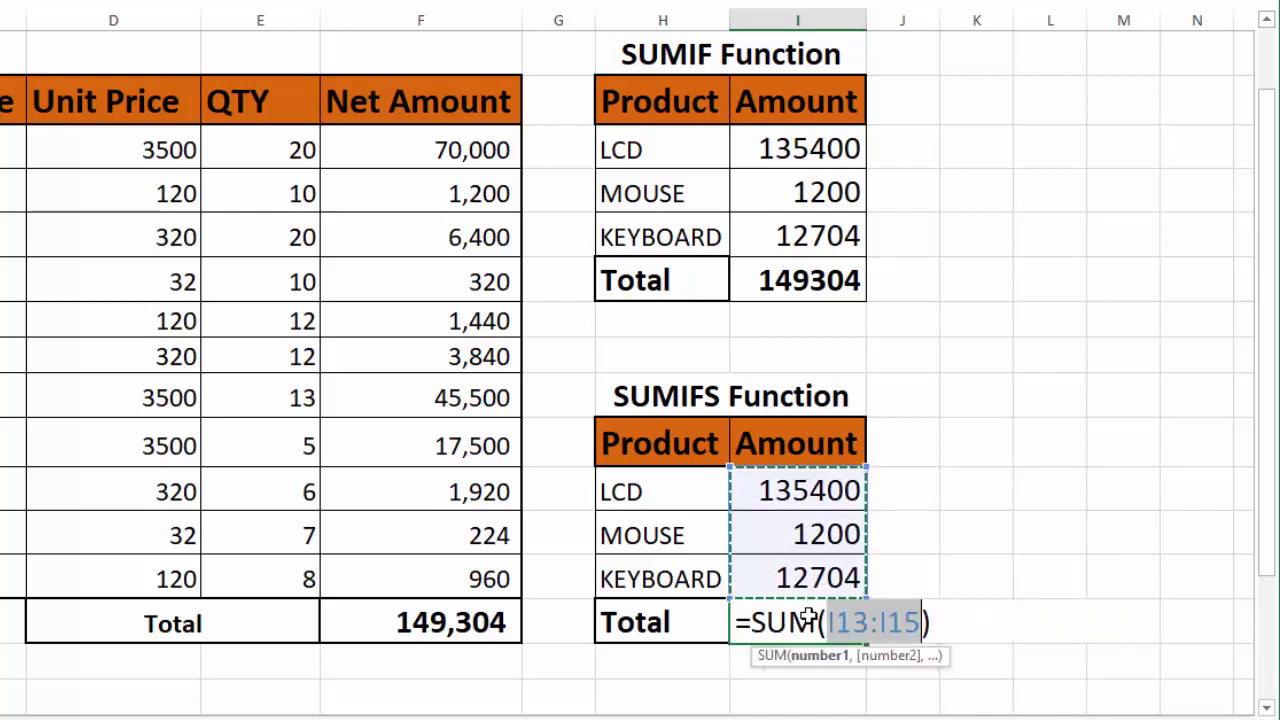
key(Return)
click(1108, 626)
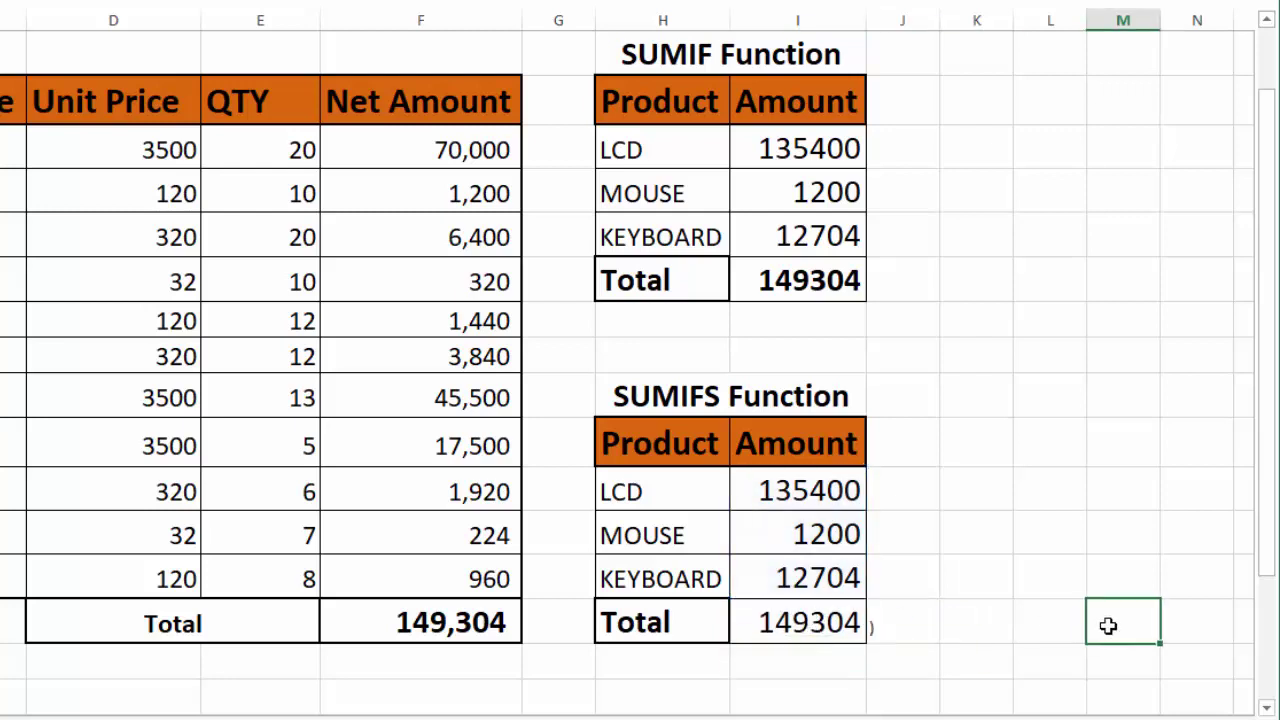